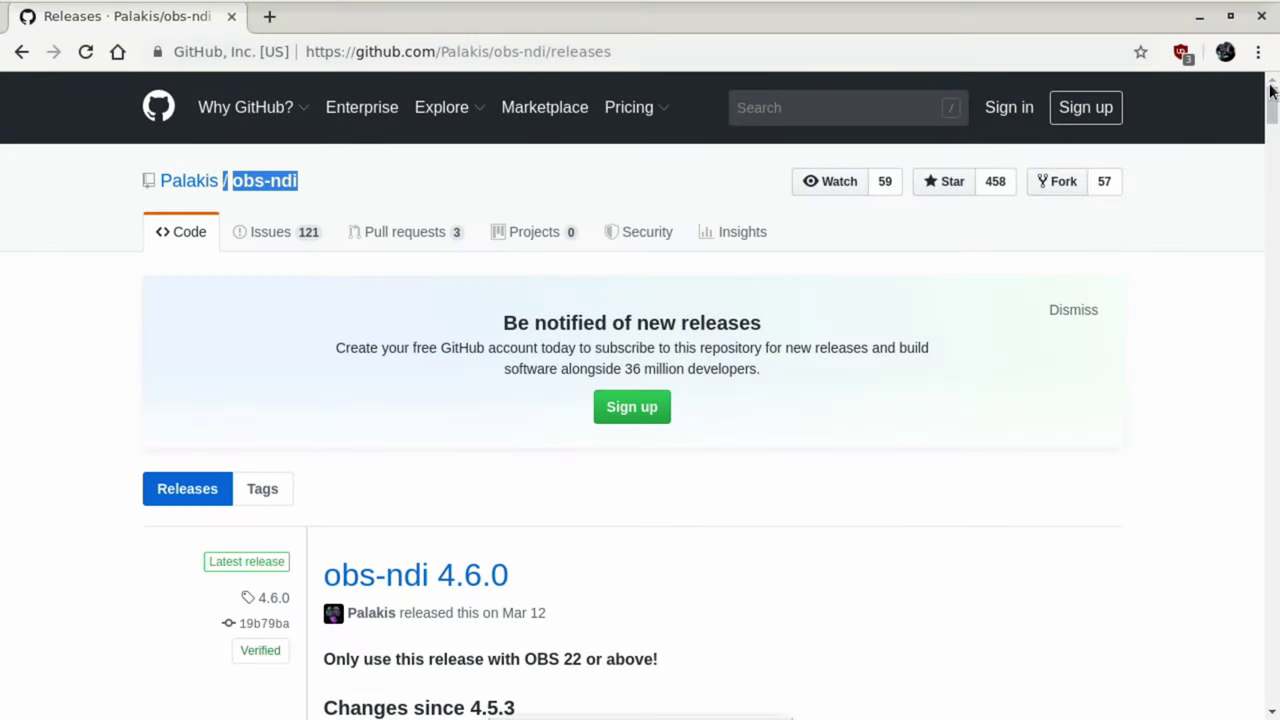
Scroll to the 4.6.0 assets and select the libndi3_3.8.0-1_amd64.deb and obs-ndi_4.6.0-1_amd64.deb names
drag(1271, 106, 1275, 197)
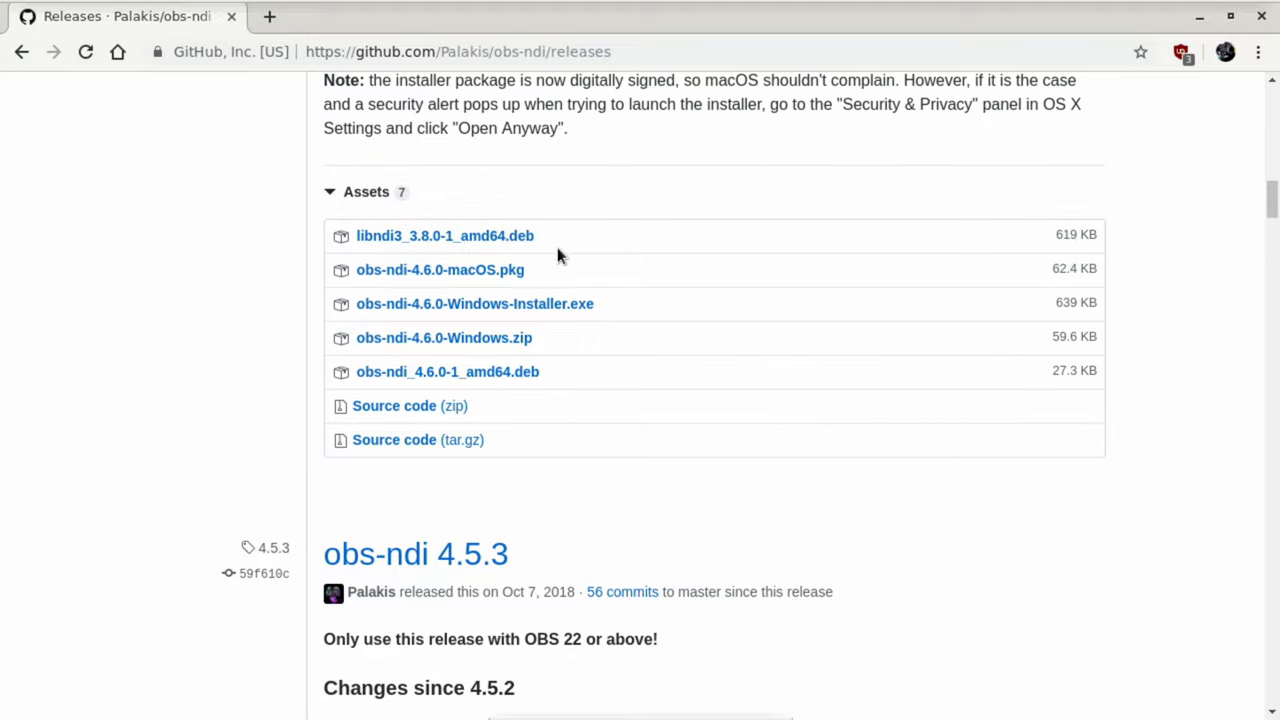
drag(547, 234, 335, 230)
drag(559, 371, 333, 366)
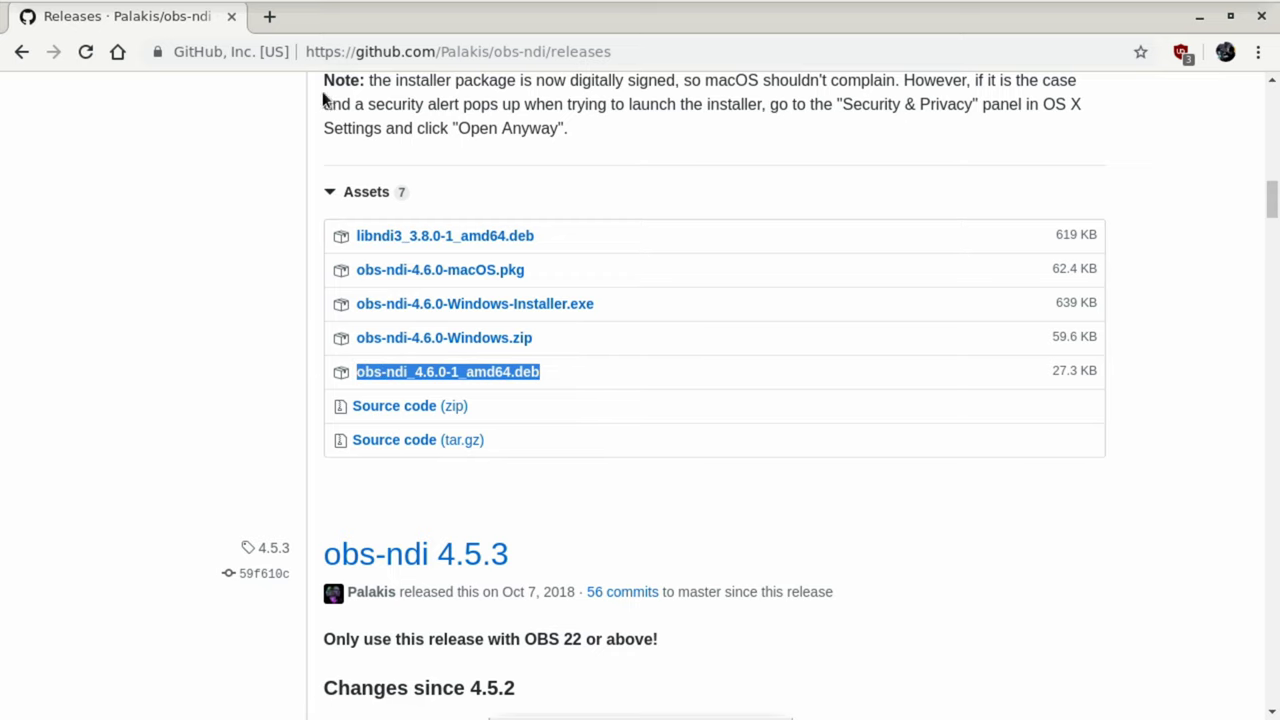
Close the releases window and highlight the Fedora issue's ln -s symlink command and its lib and lib64 paths
click(1199, 17)
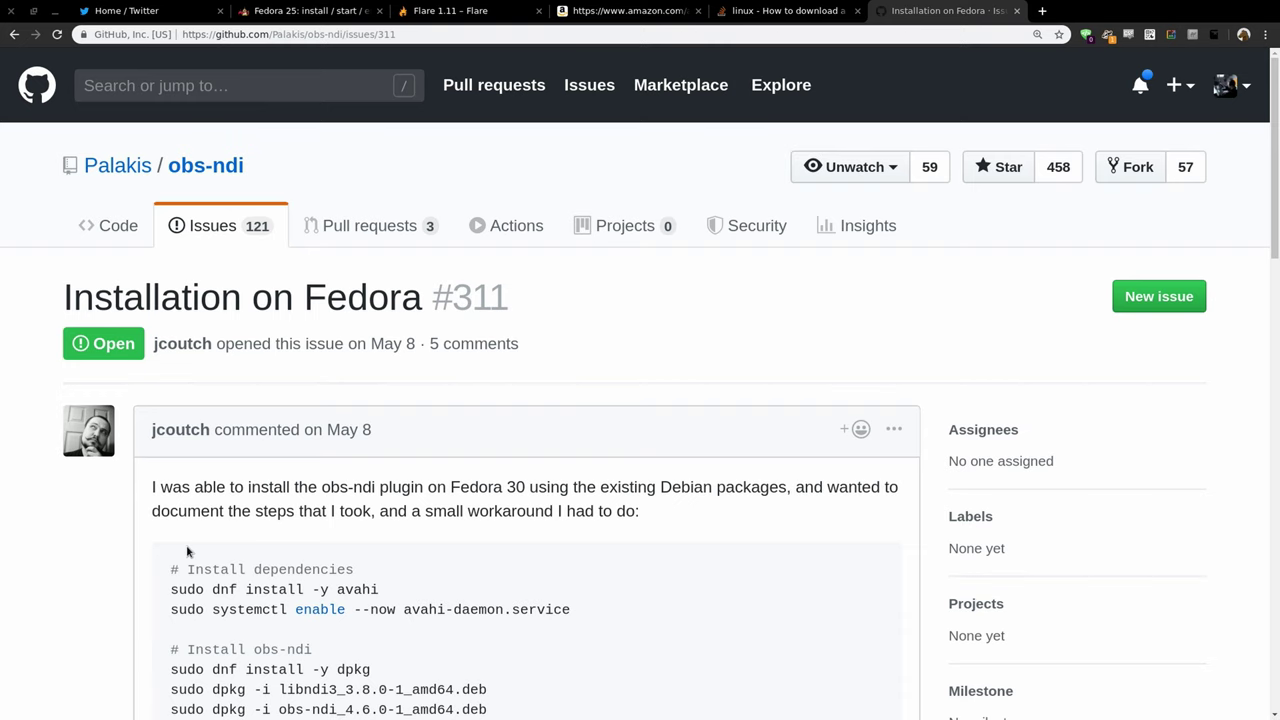
scroll(99, 586, down, 3)
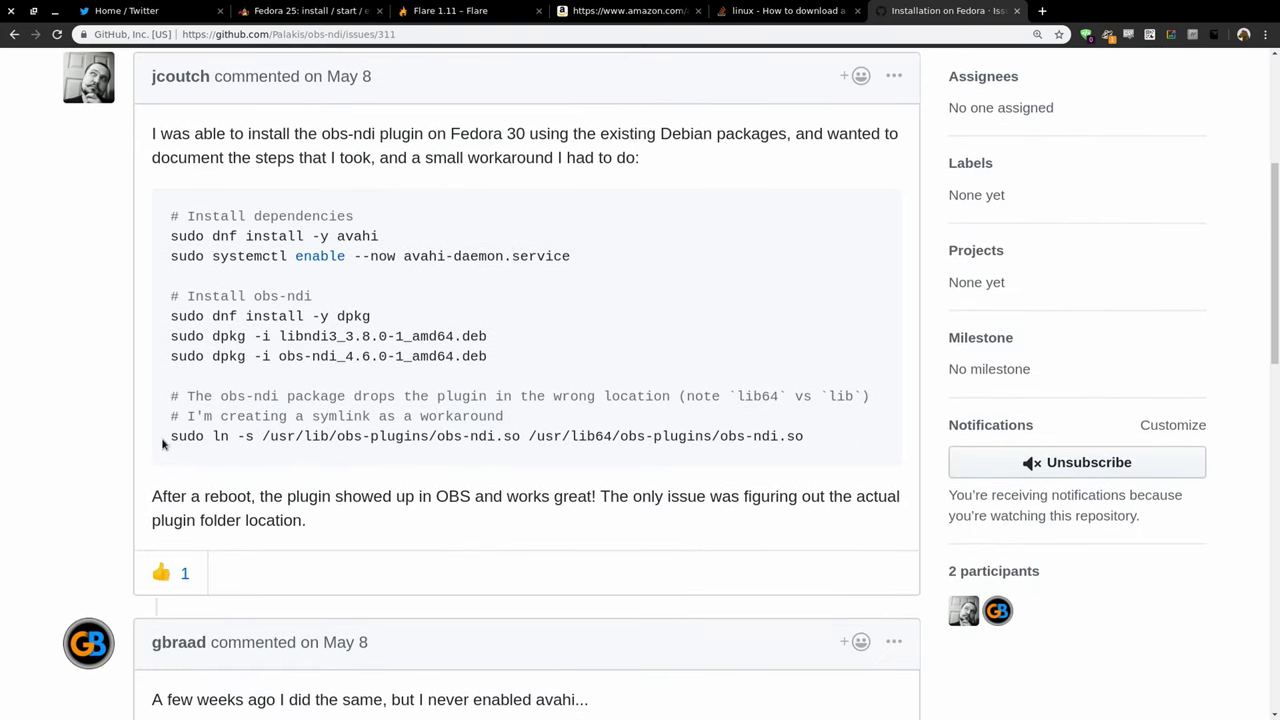
drag(171, 438, 708, 457)
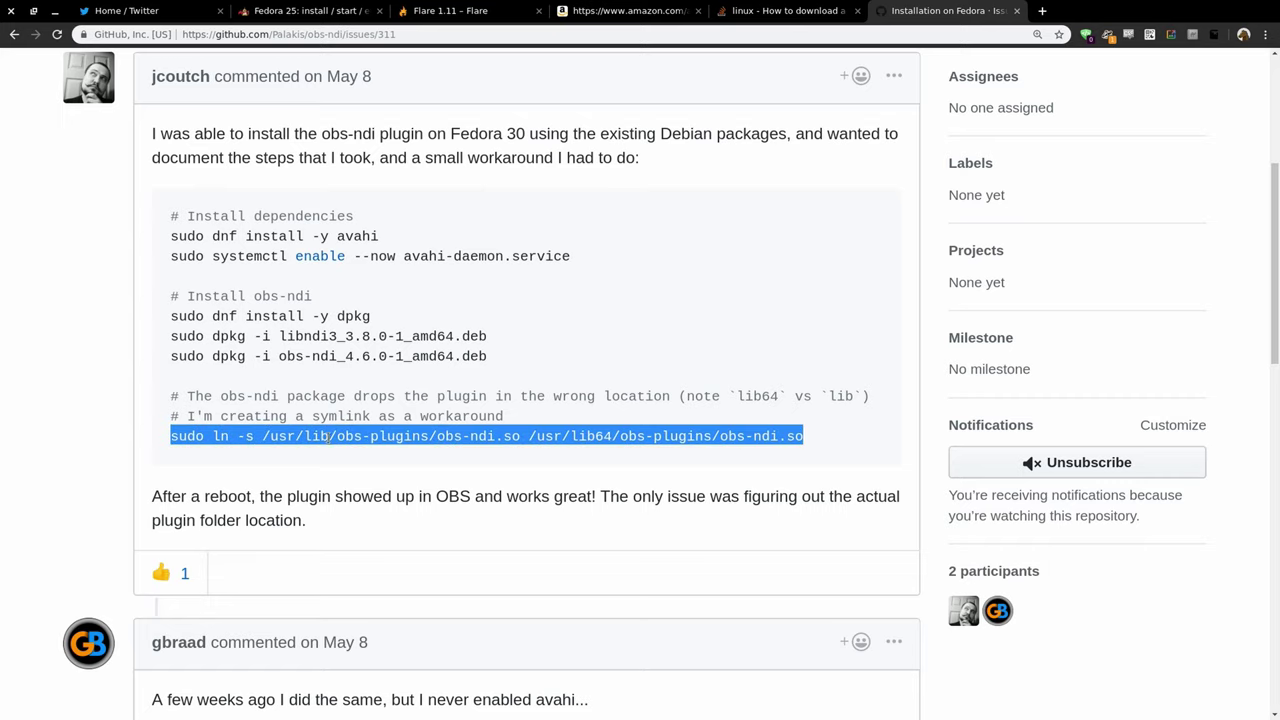
drag(358, 414, 426, 417)
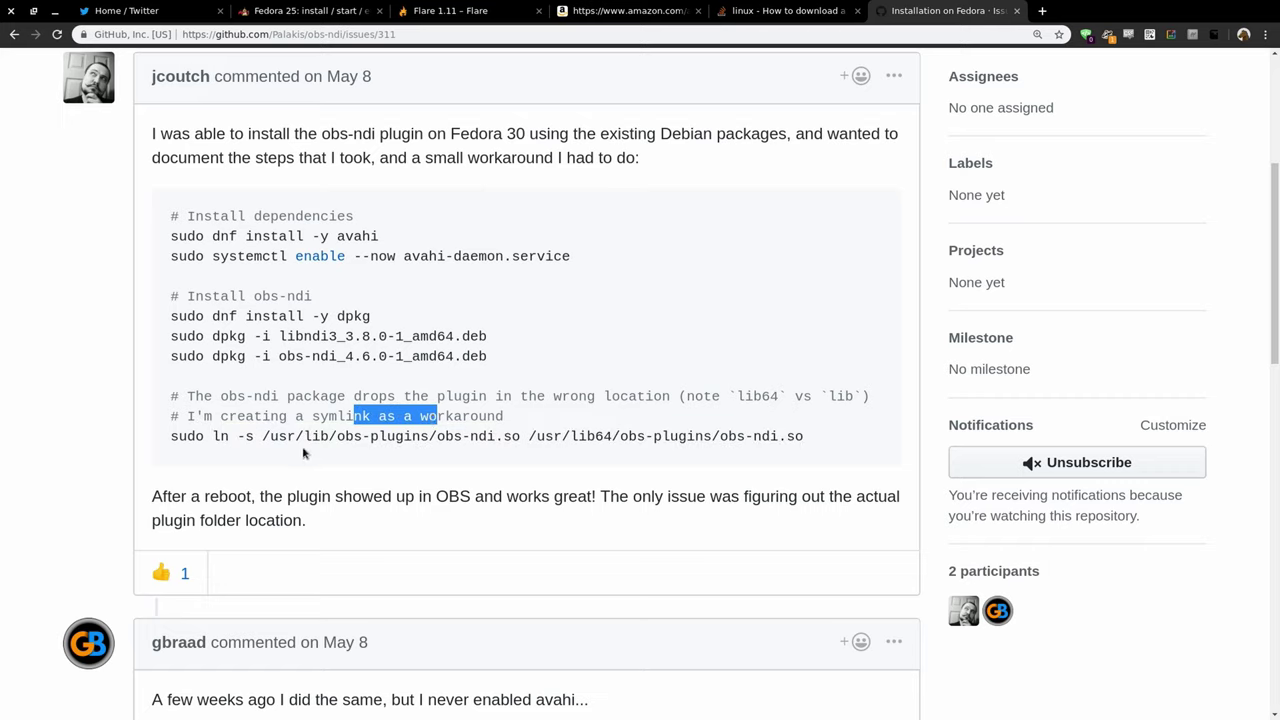
drag(303, 437, 330, 437)
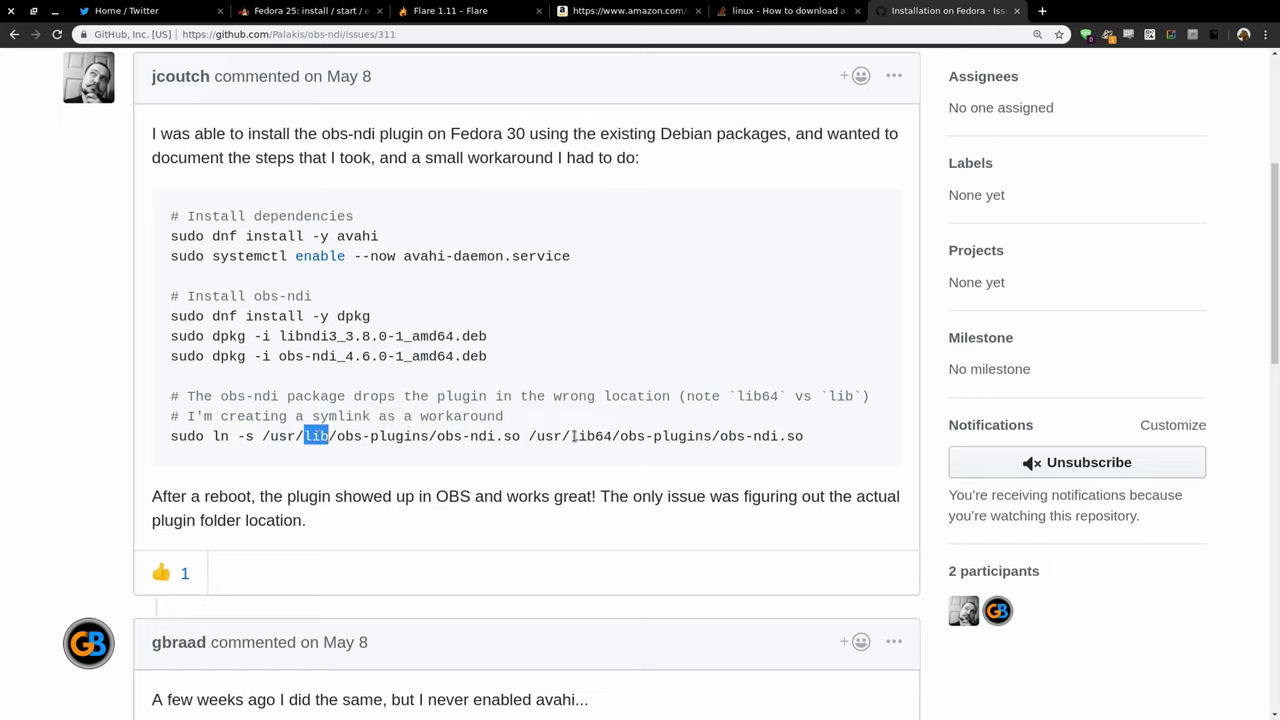
drag(571, 437, 610, 437)
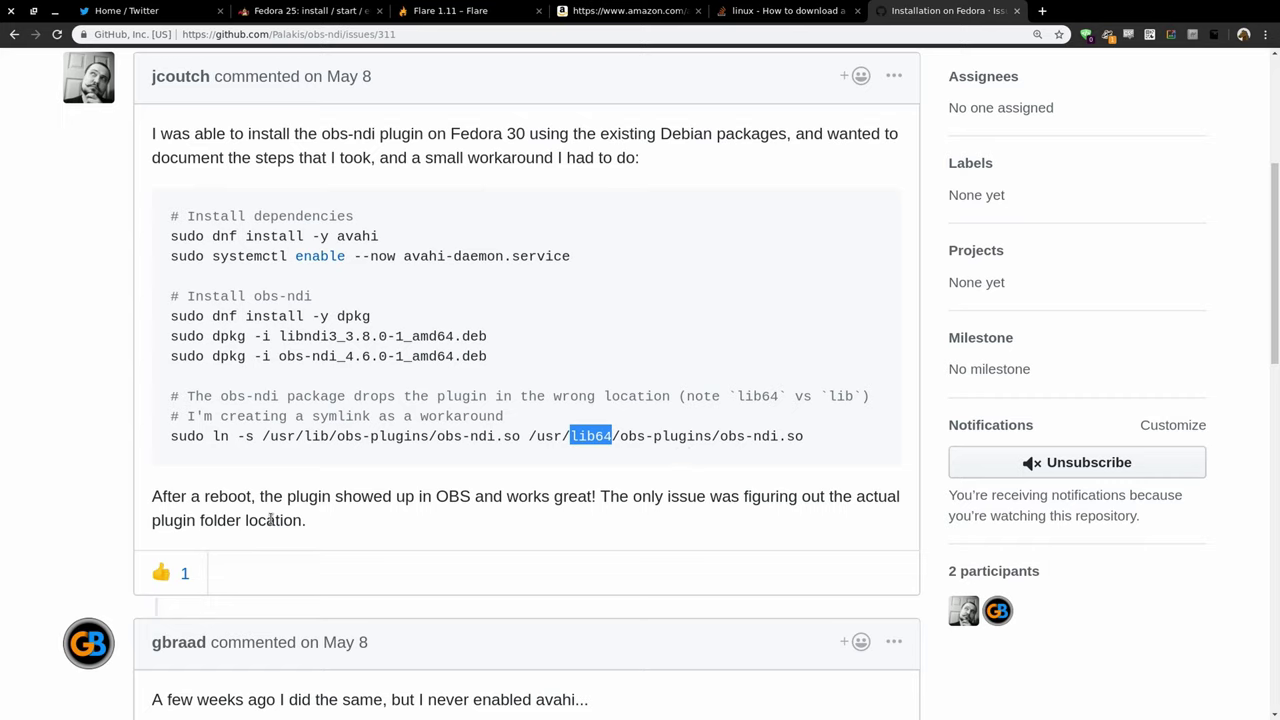
click(448, 421)
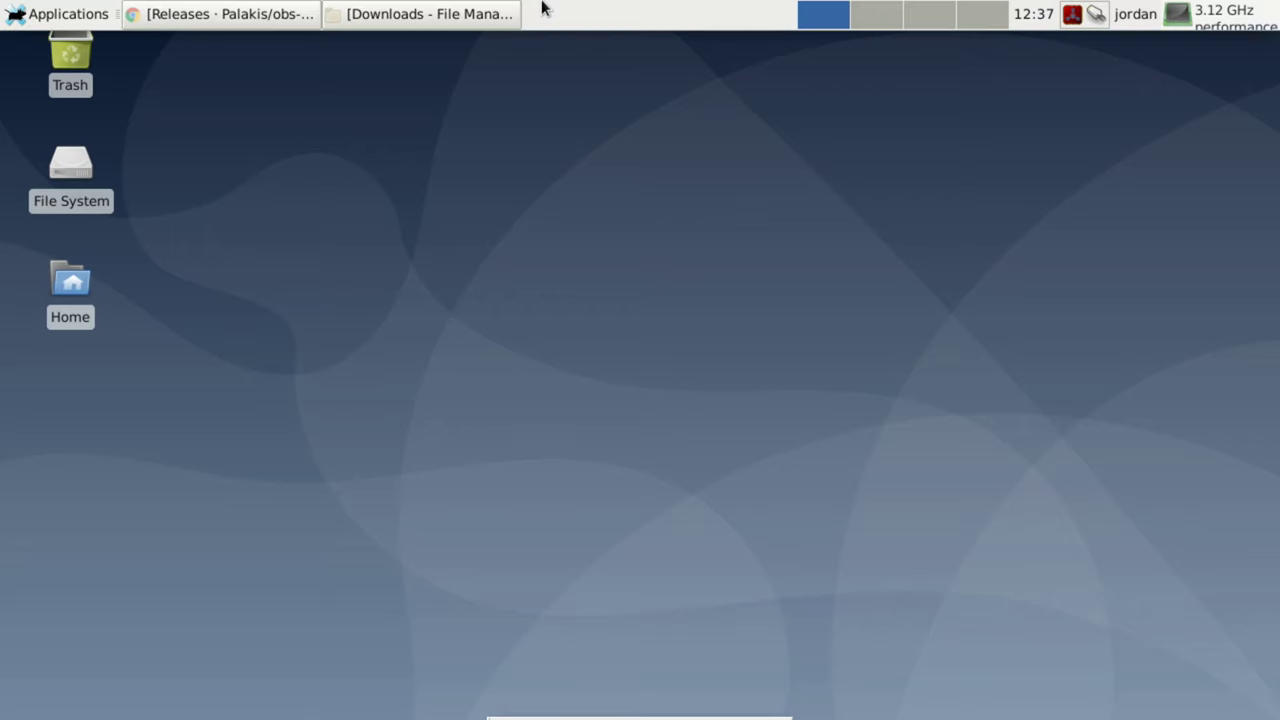
Open a terminal in the Downloads folder from the file manager and position it over the window
click(442, 14)
click(716, 257)
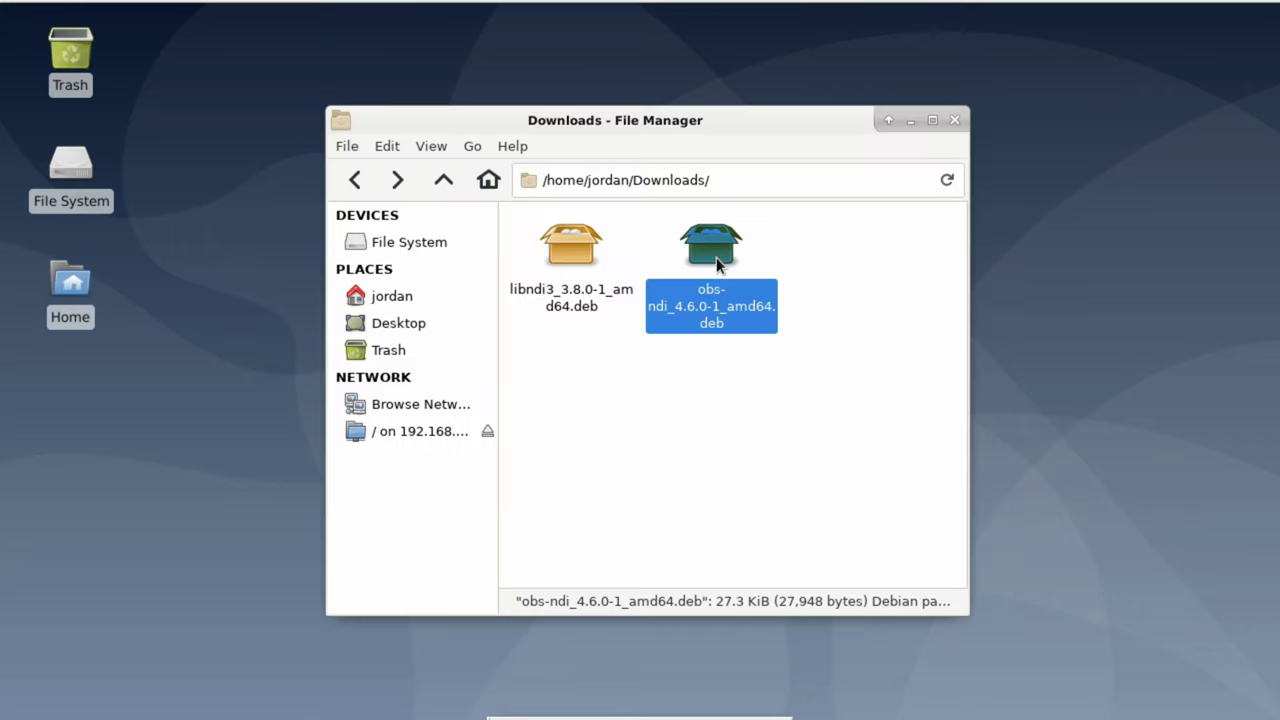
click(571, 262)
click(643, 382)
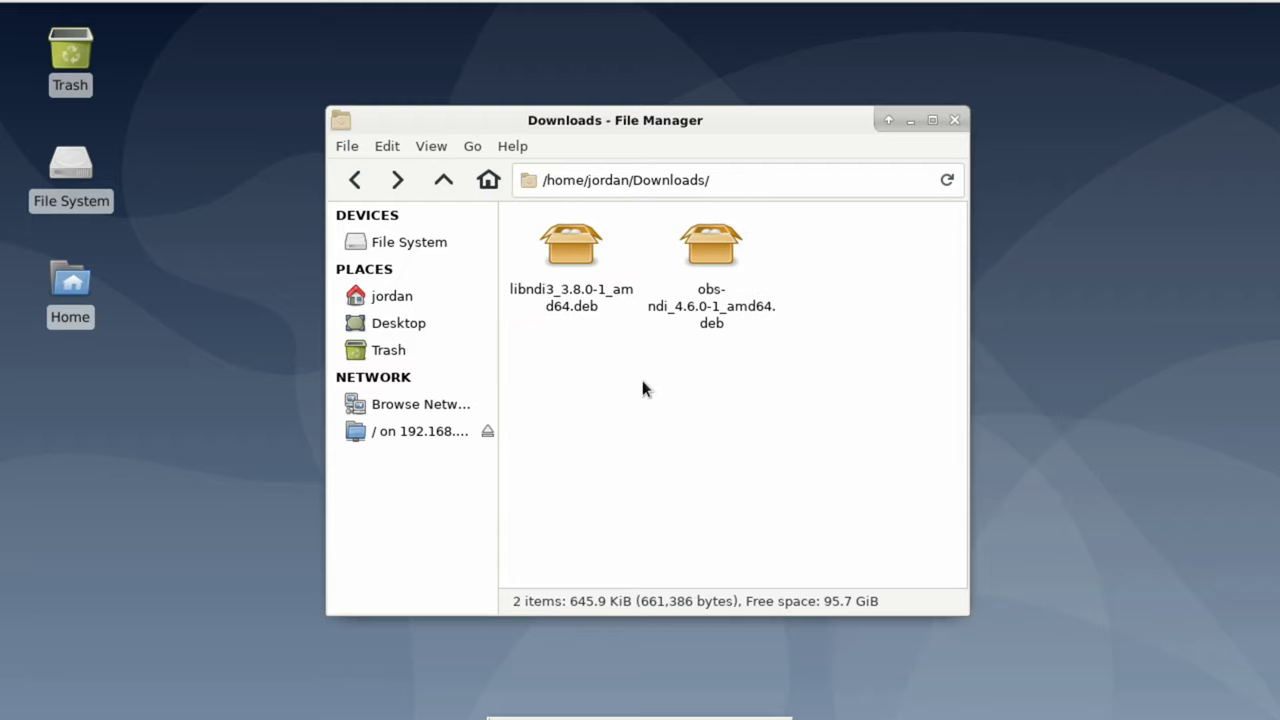
right_click(677, 426)
click(712, 513)
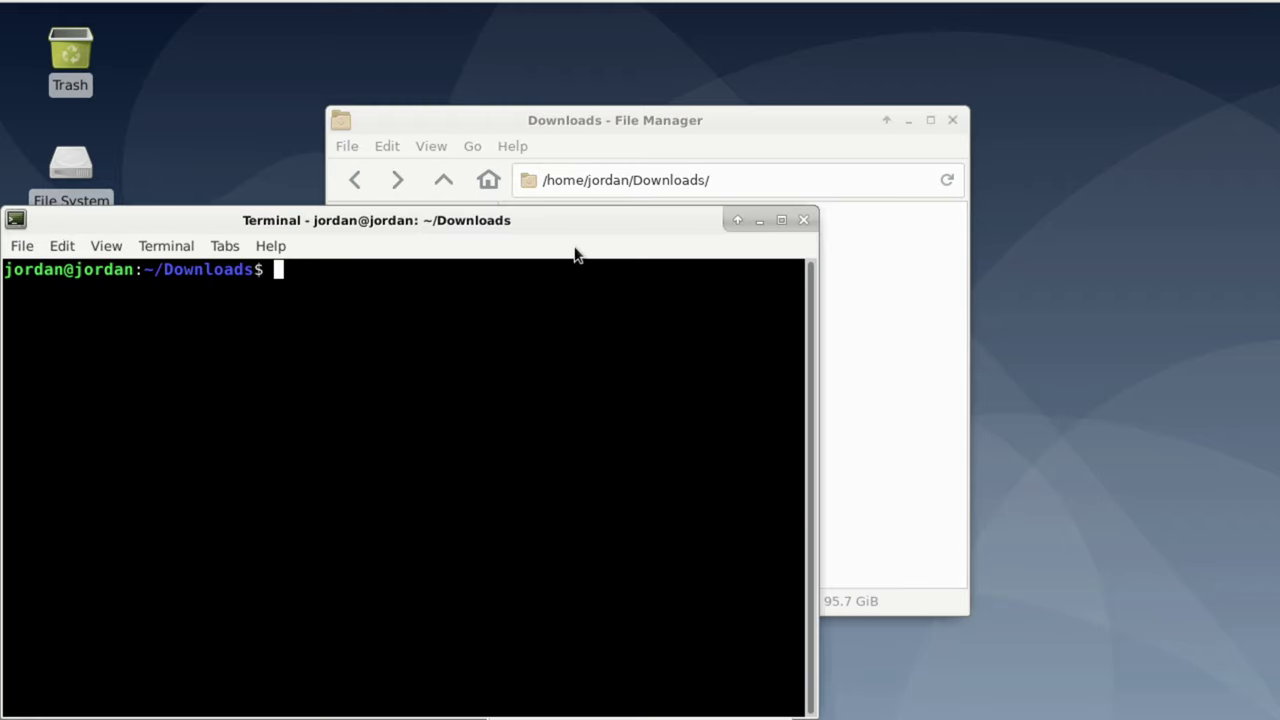
drag(575, 221, 843, 152)
Run ls, install both packages with sudo dpkg -i *.deb after the password prompt, then exit
text(ls)
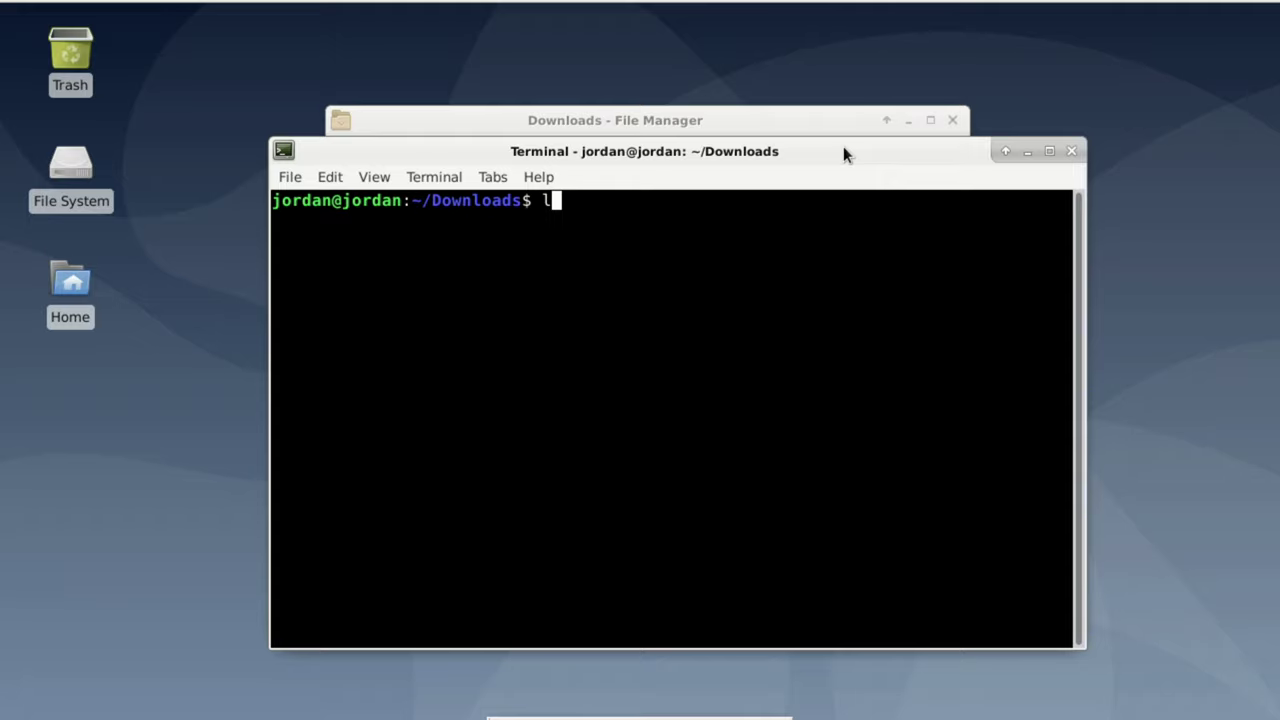
key(Return)
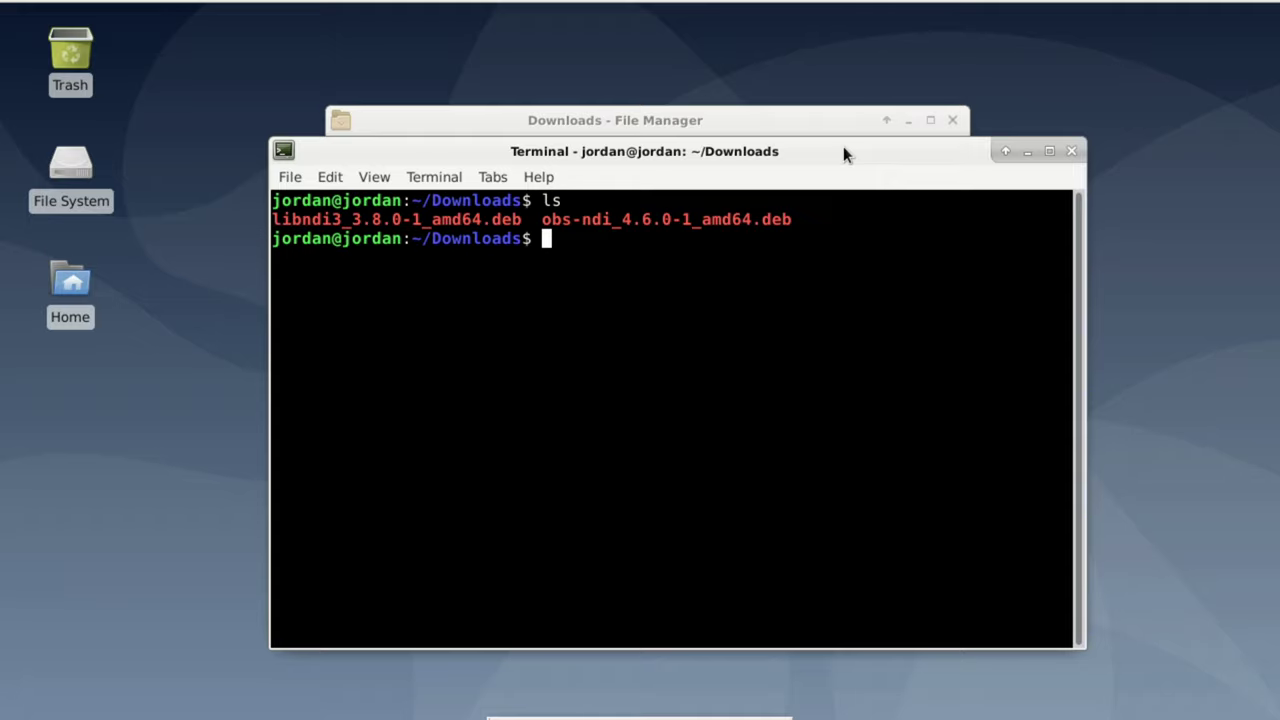
text(sudo dpkg -i )
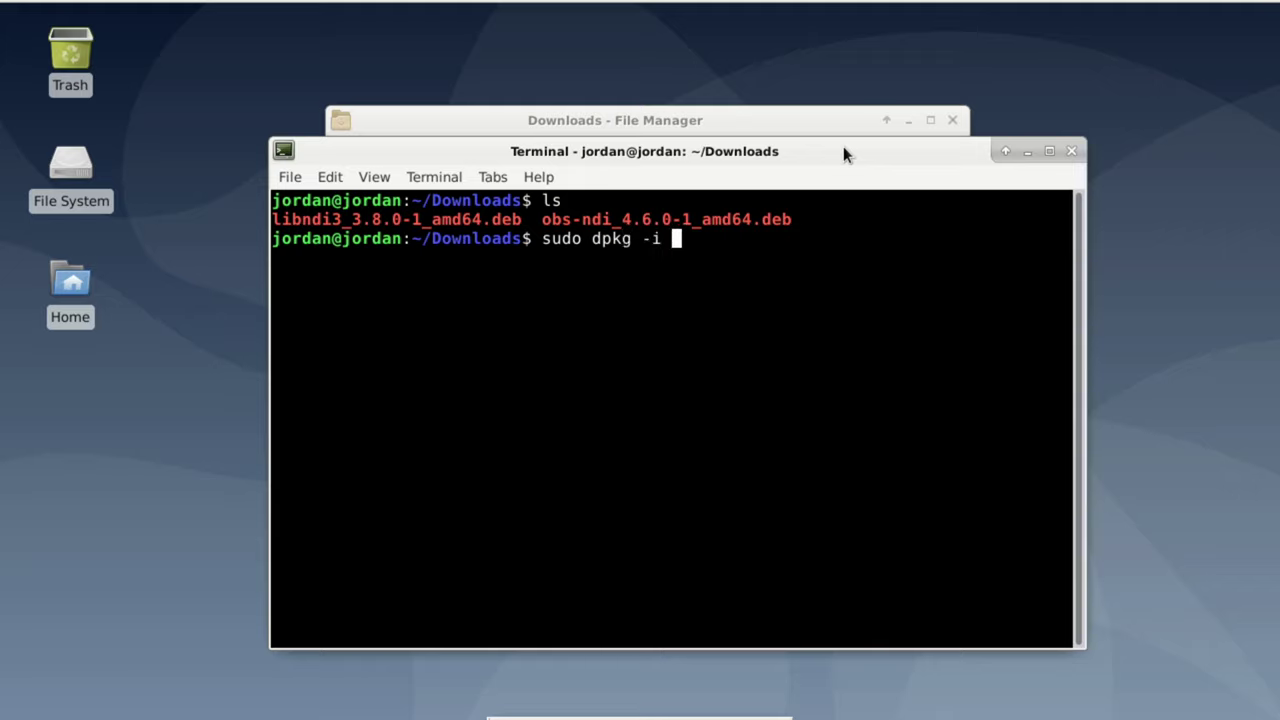
text(*.deb)
key(Return)
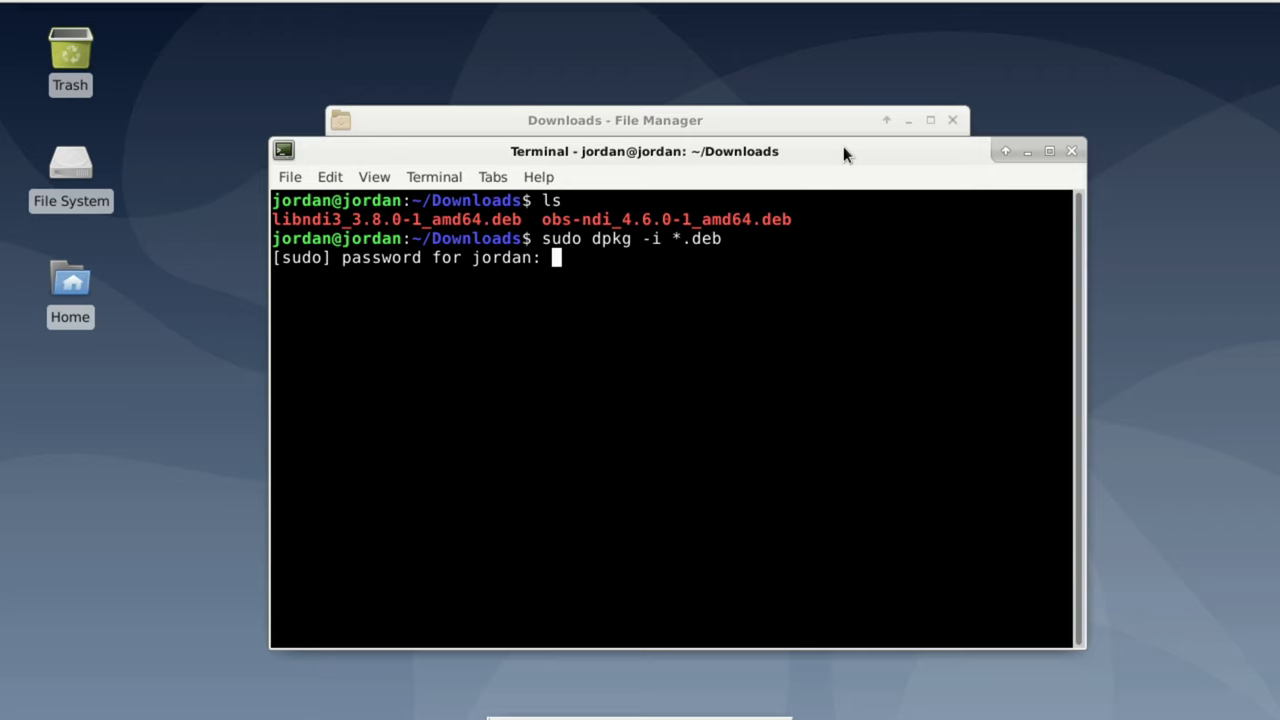
key(Return)
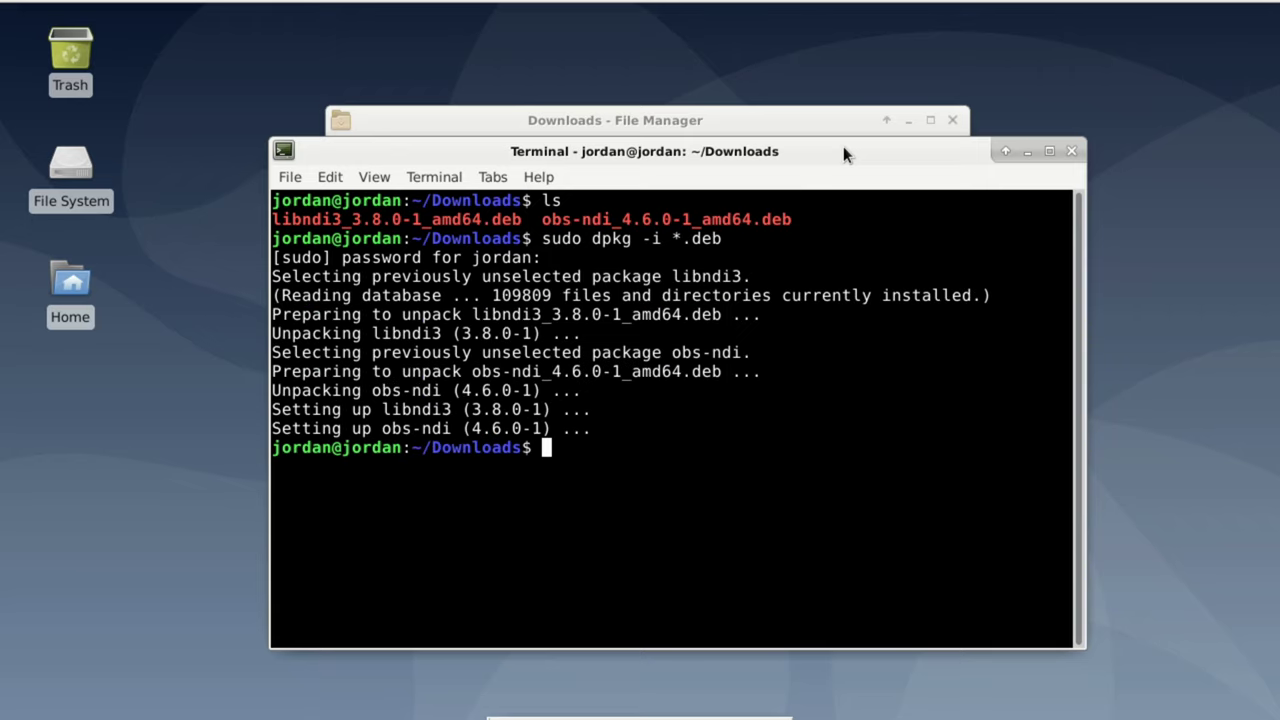
text(exit)
key(Return)
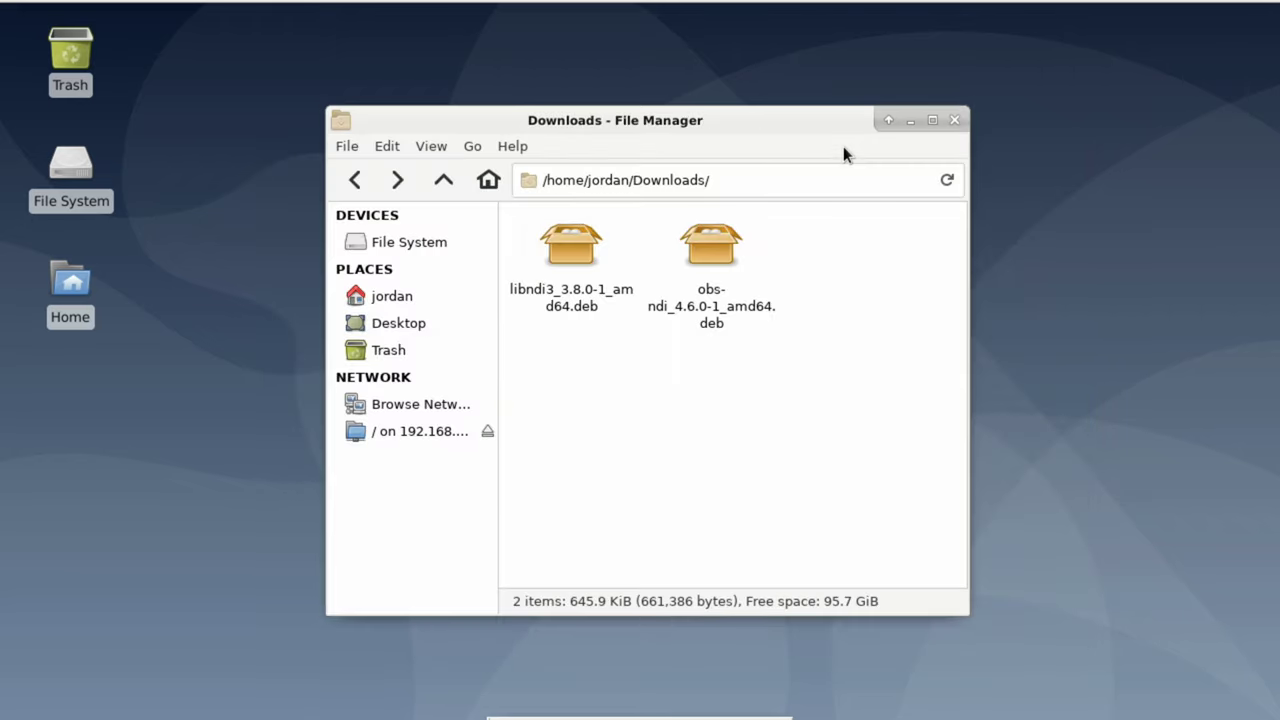
Close the Downloads window, launch OBS, and check the NDI output settings without changes
click(954, 121)
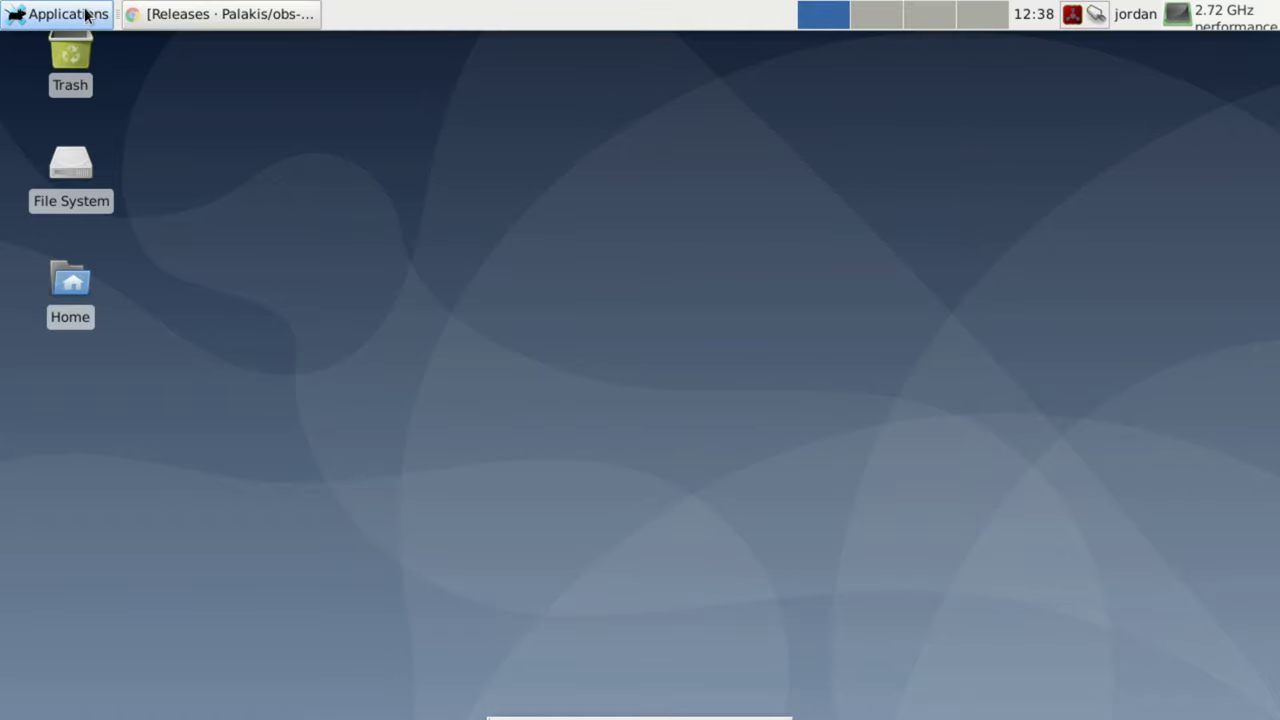
click(86, 14)
mouse_move(125, 276)
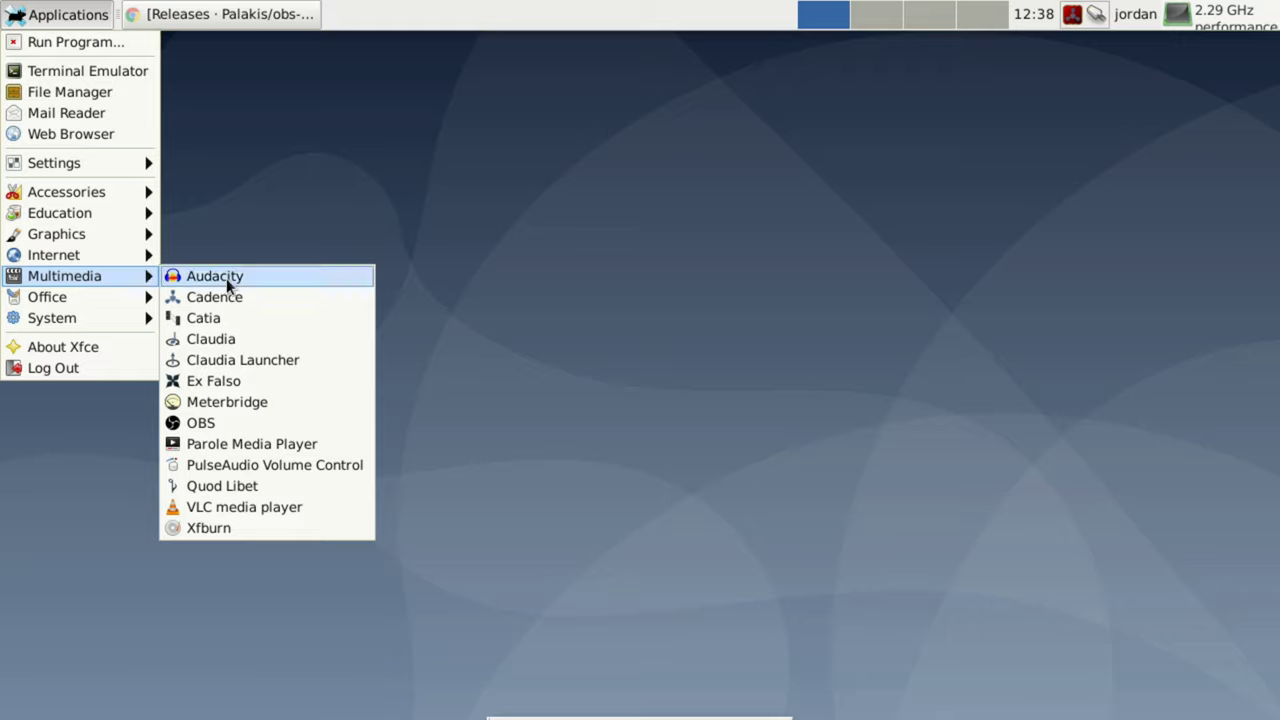
click(241, 420)
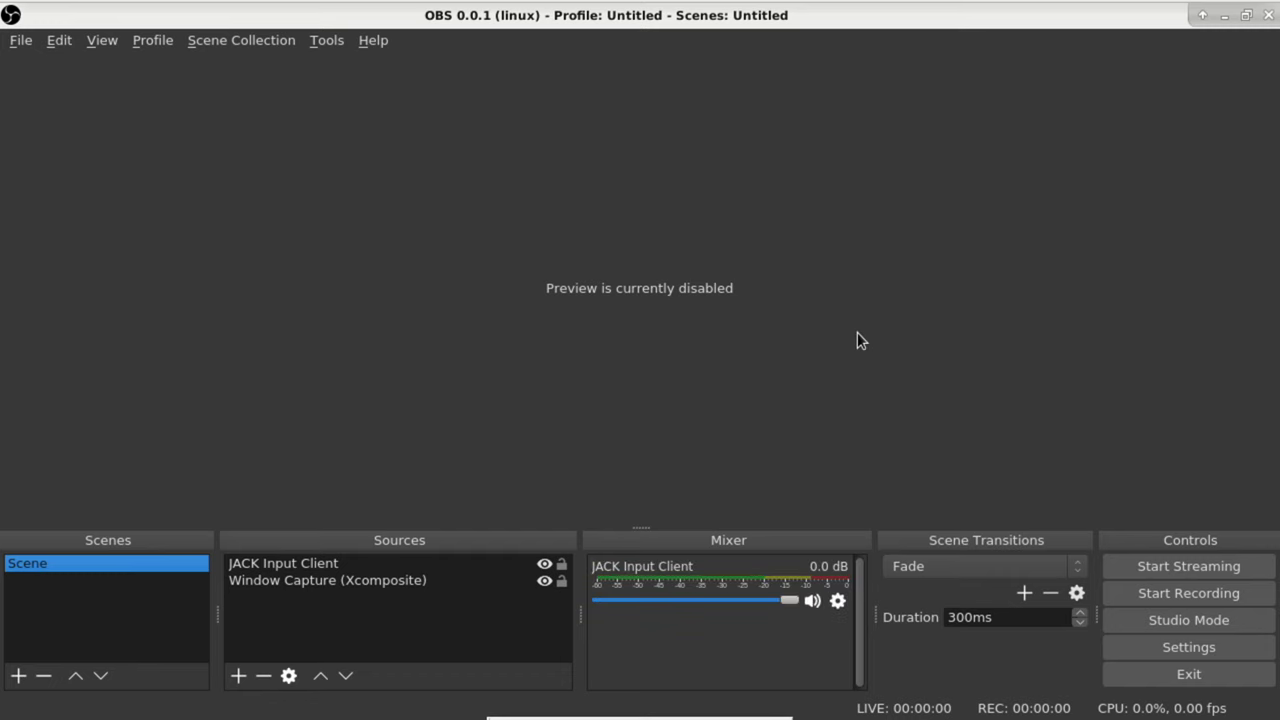
click(330, 40)
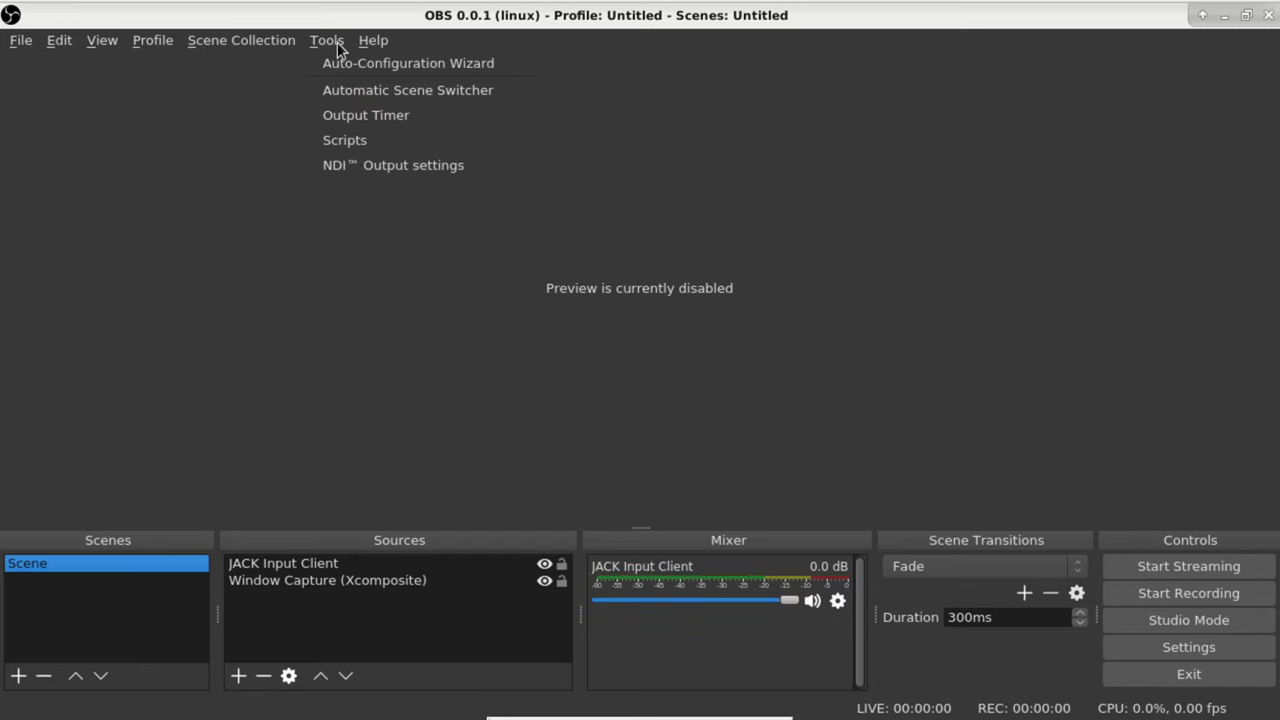
click(381, 163)
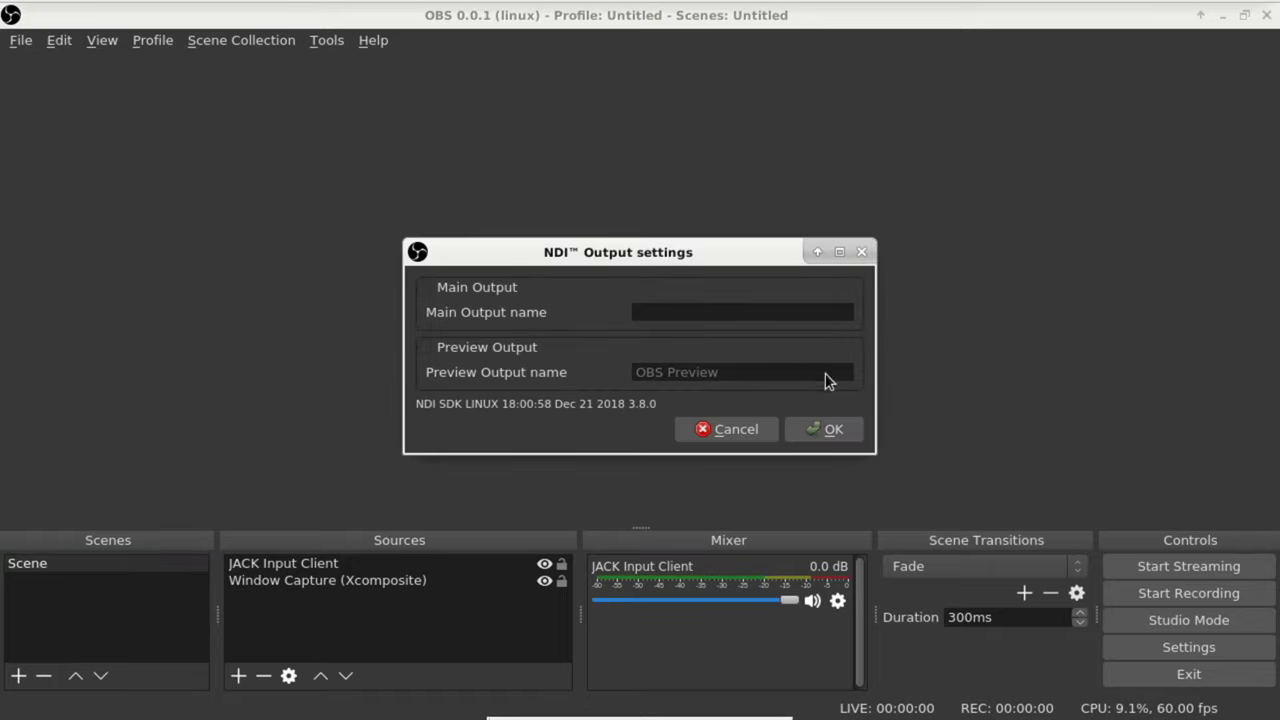
click(752, 430)
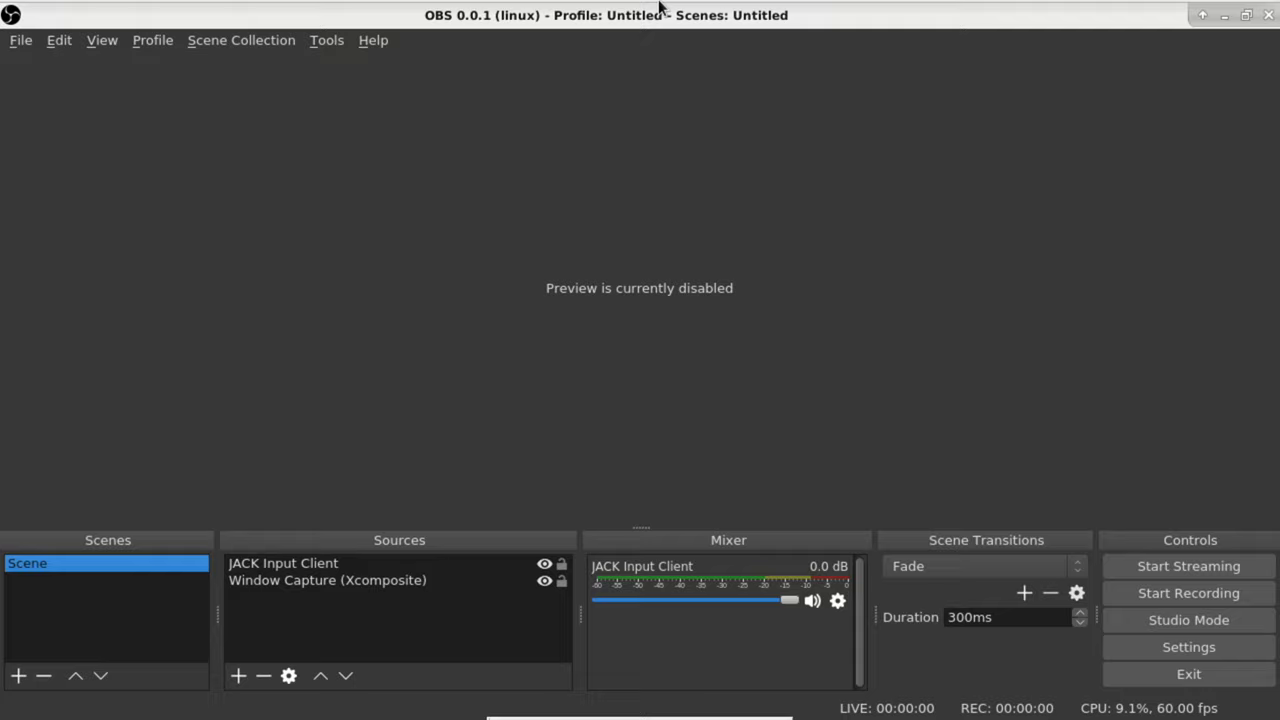
Enable the preview and select the Window Capture (Xcomposite) source
right_click(602, 200)
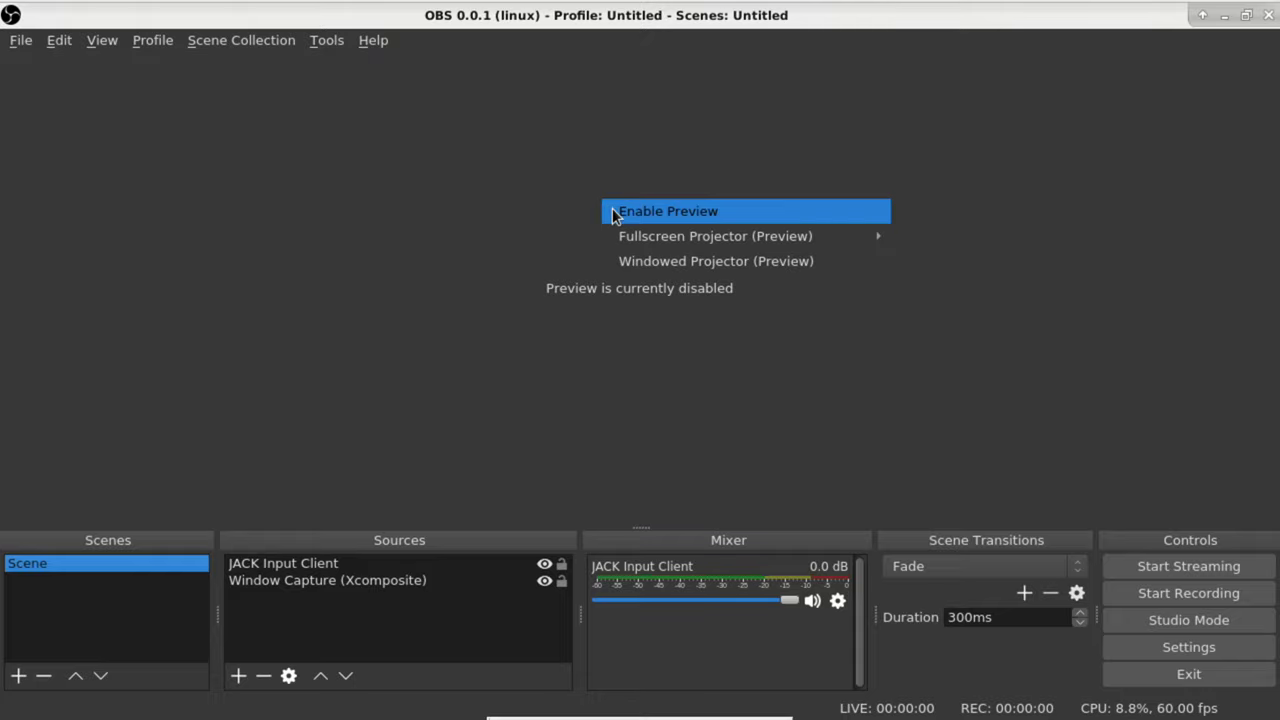
click(614, 214)
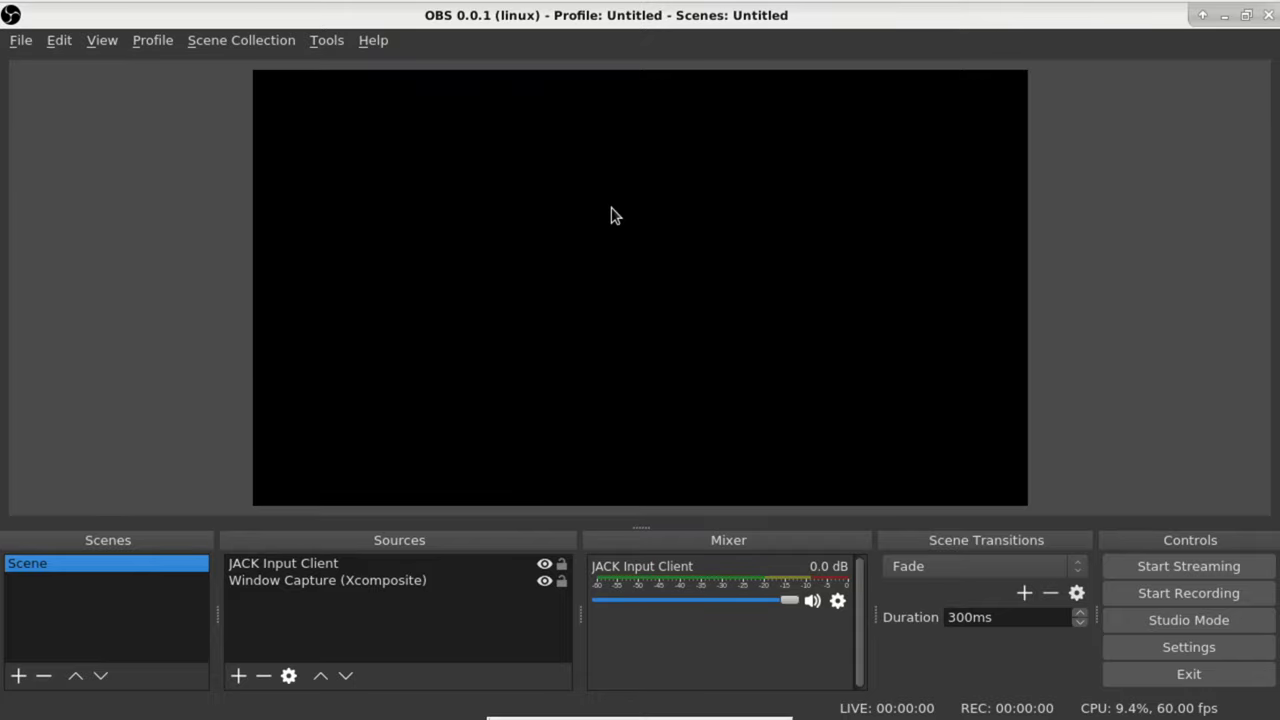
click(380, 582)
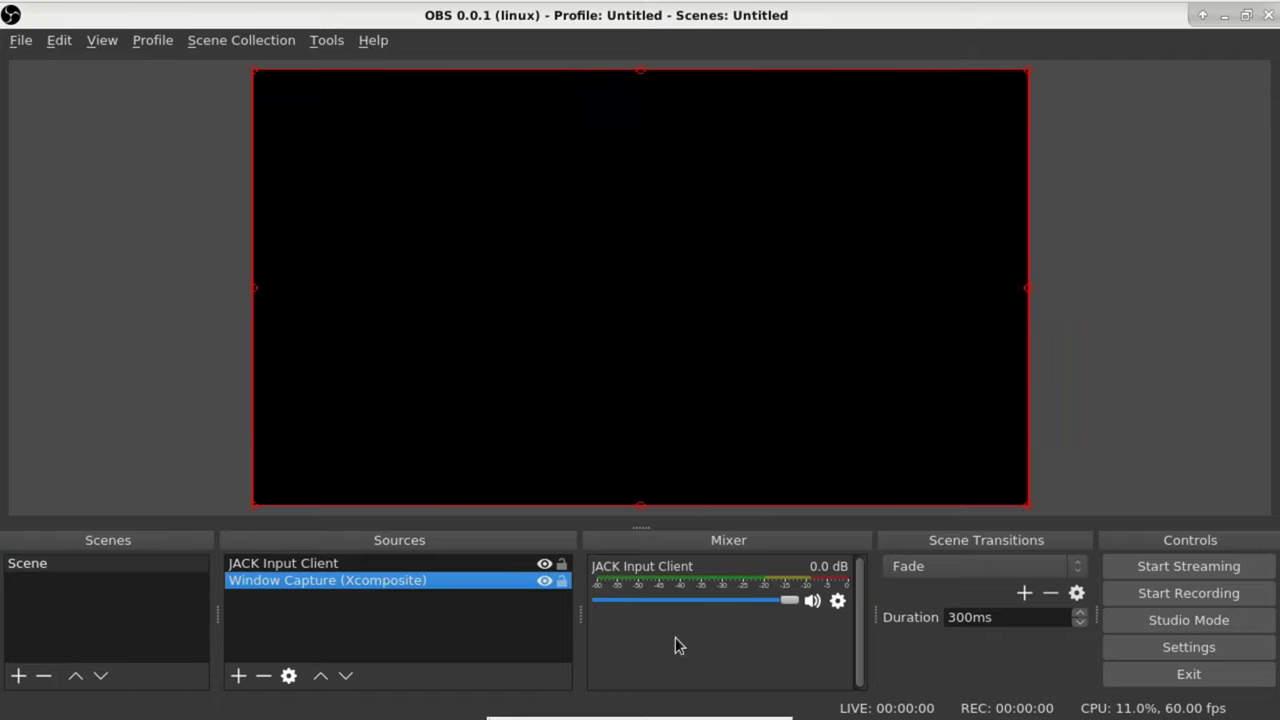
Add a Dedicated NDI™ output filter named Dedicated NDI Output to Window Capture and apply its name
right_click(353, 585)
click(382, 540)
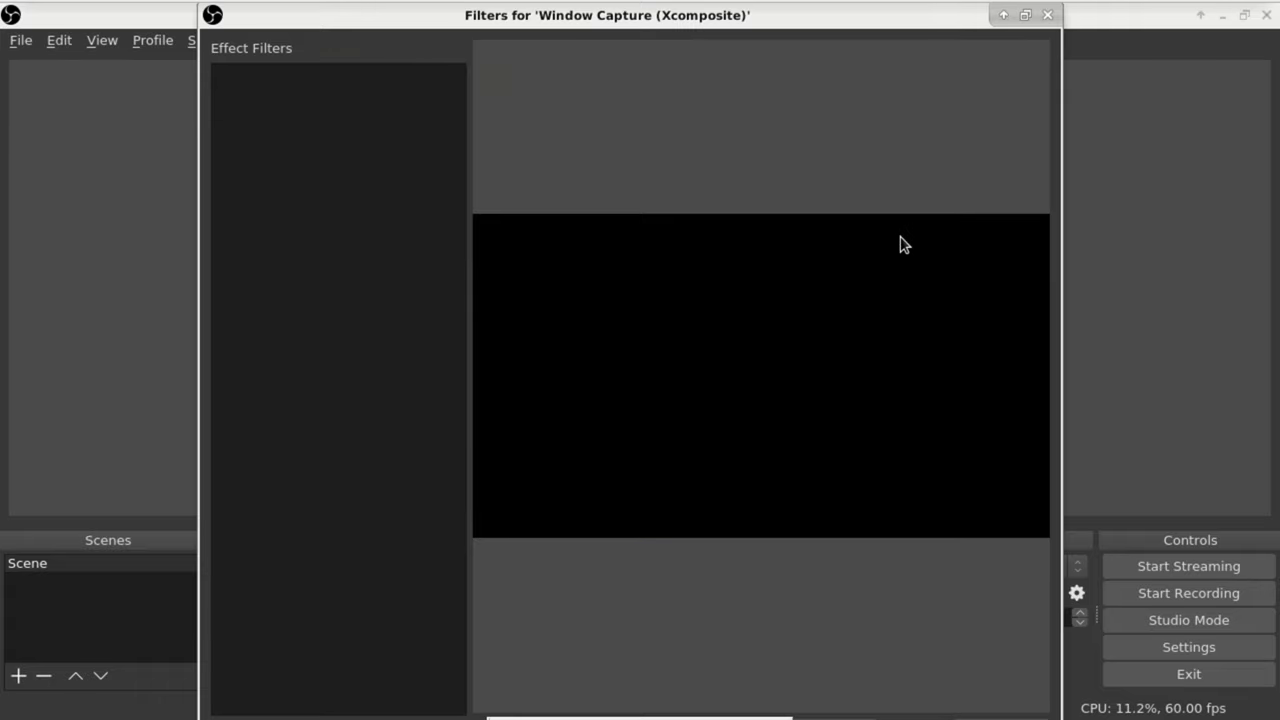
click(1025, 15)
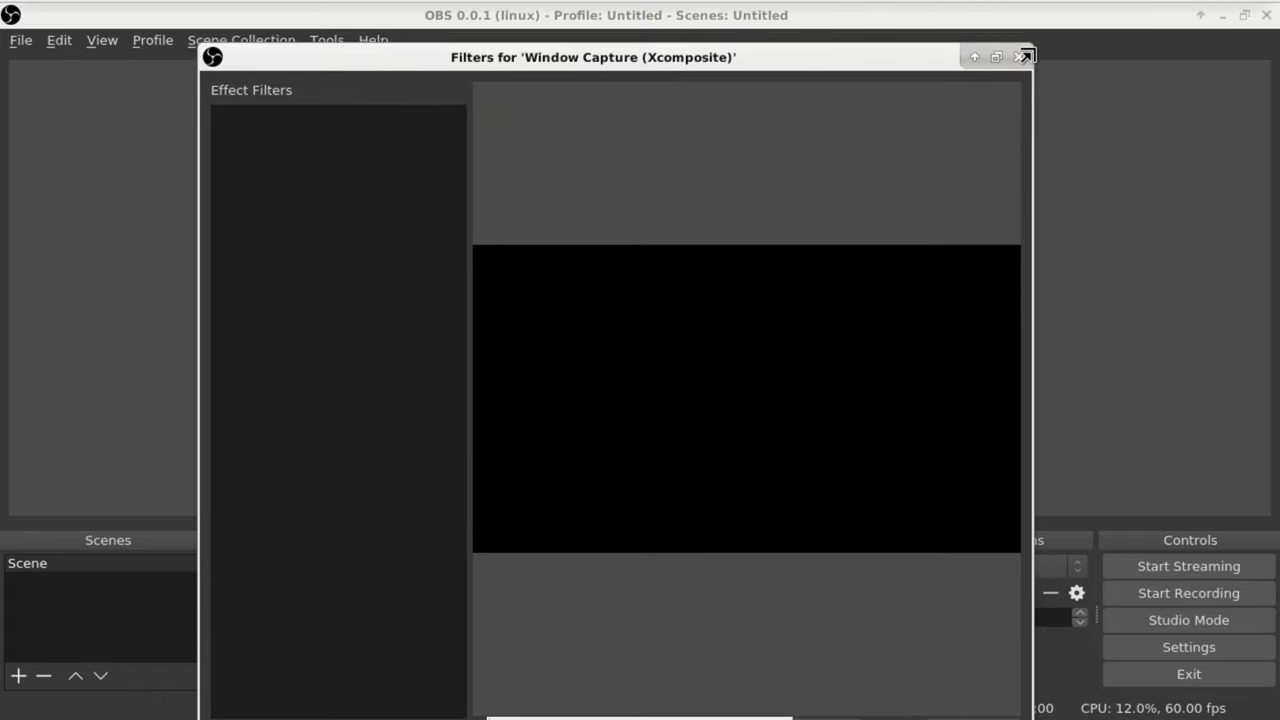
drag(926, 106, 972, 44)
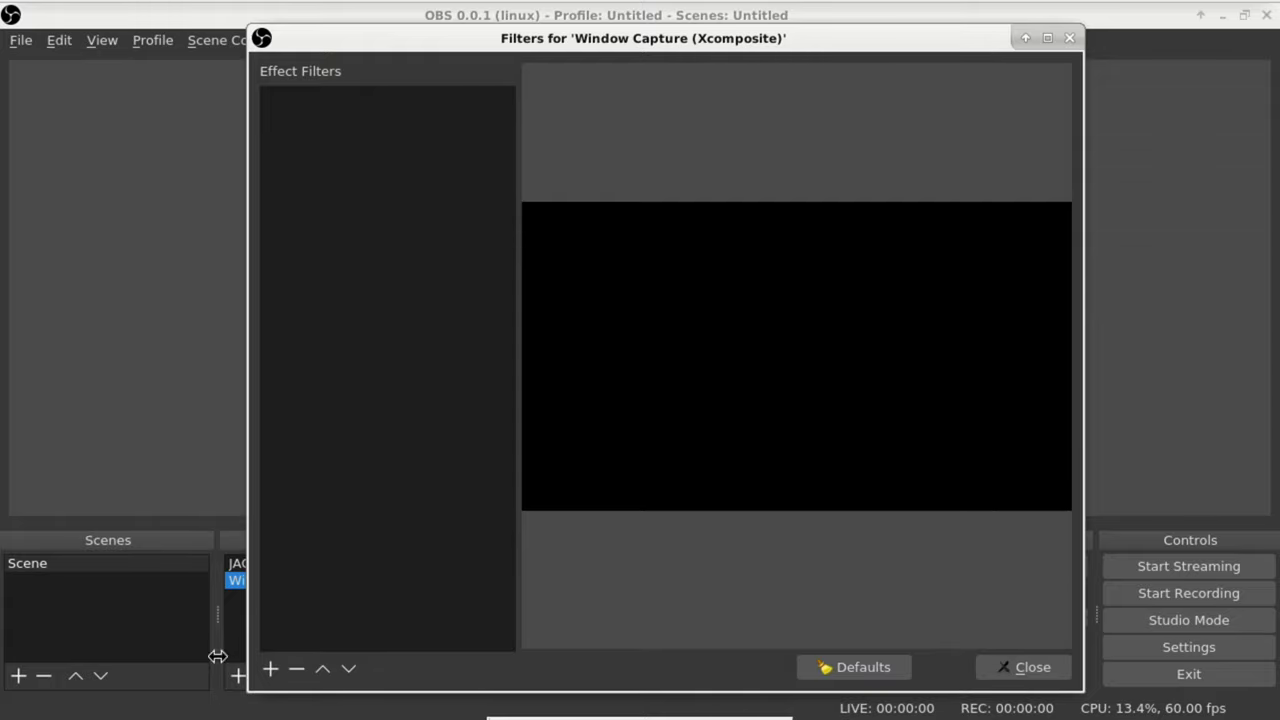
click(268, 668)
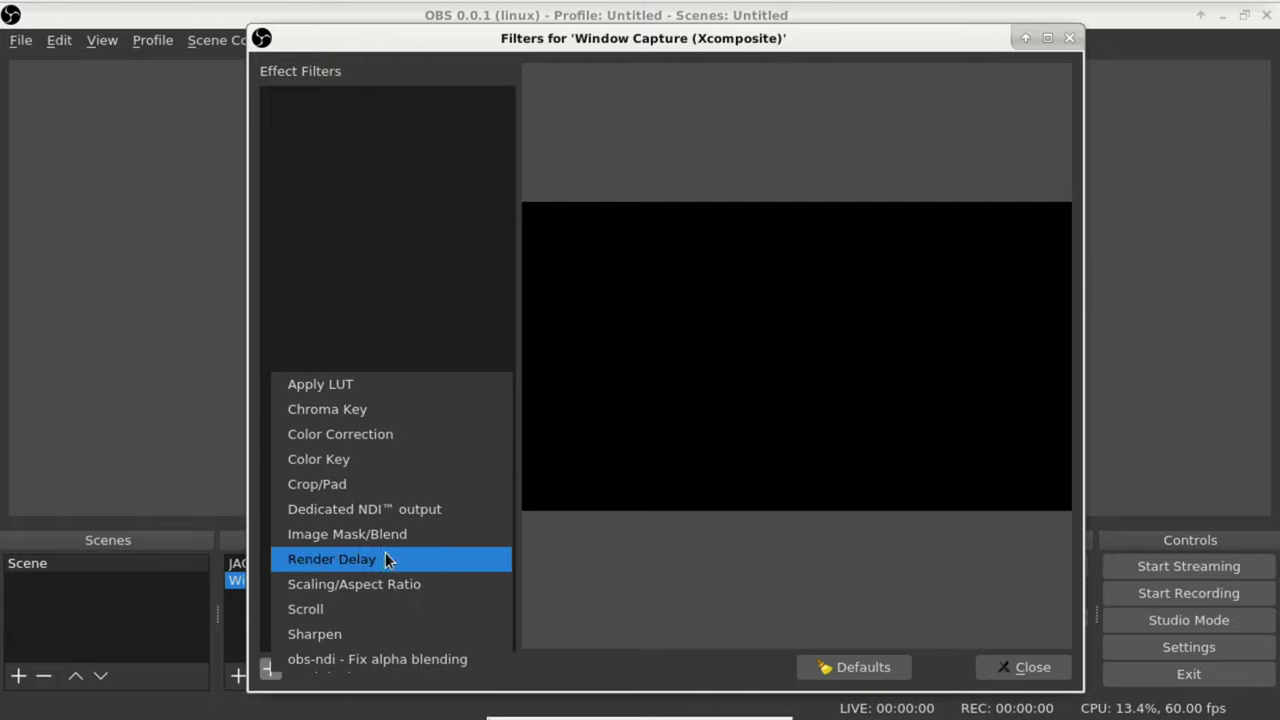
click(405, 510)
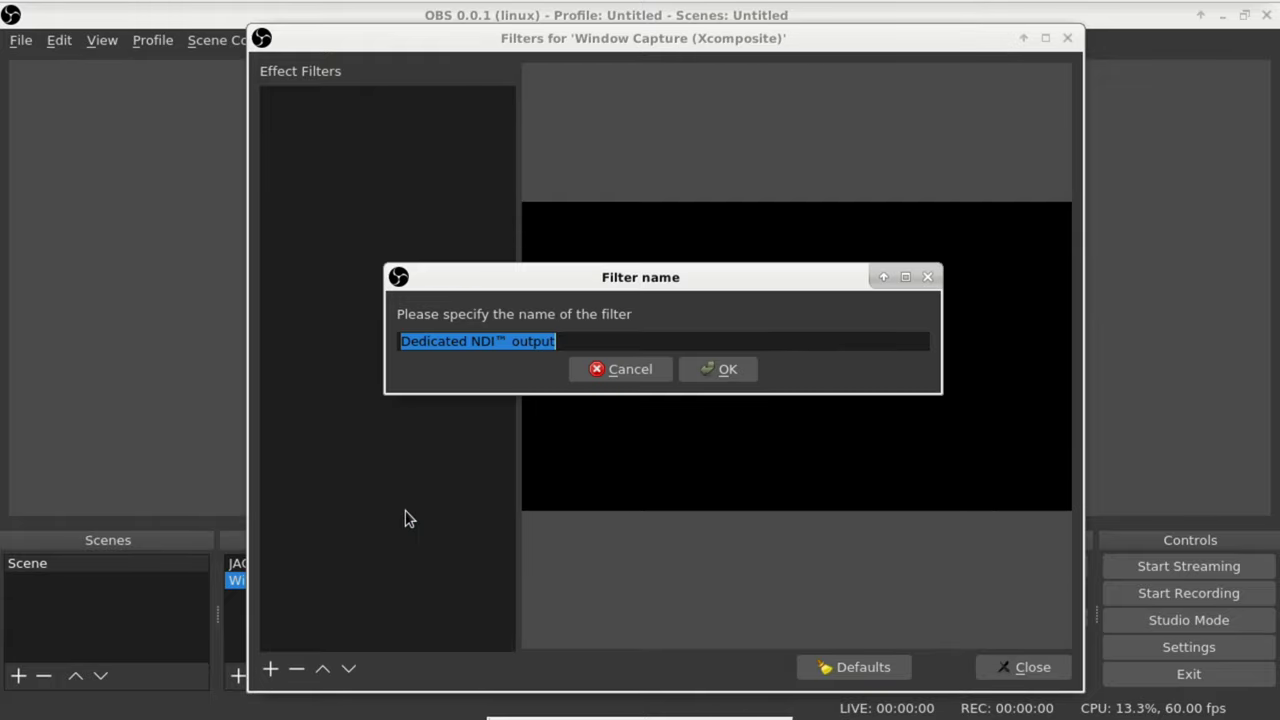
click(719, 369)
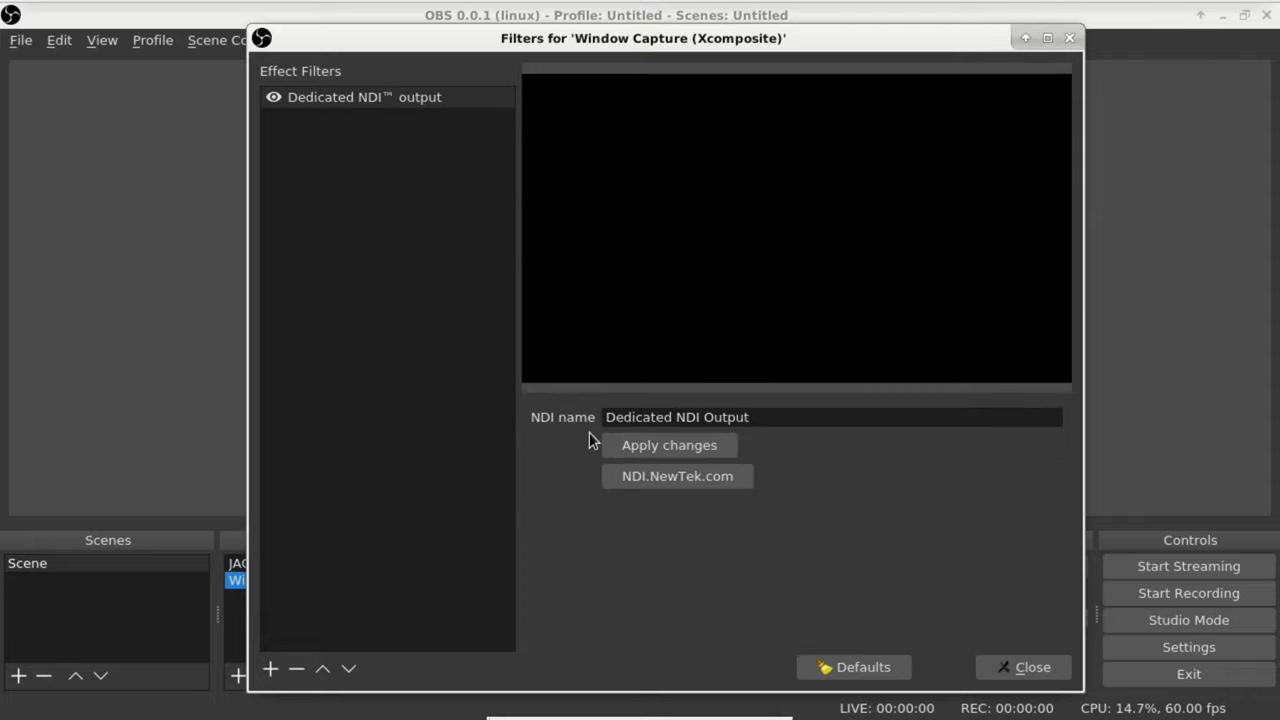
drag(640, 417, 751, 409)
click(728, 445)
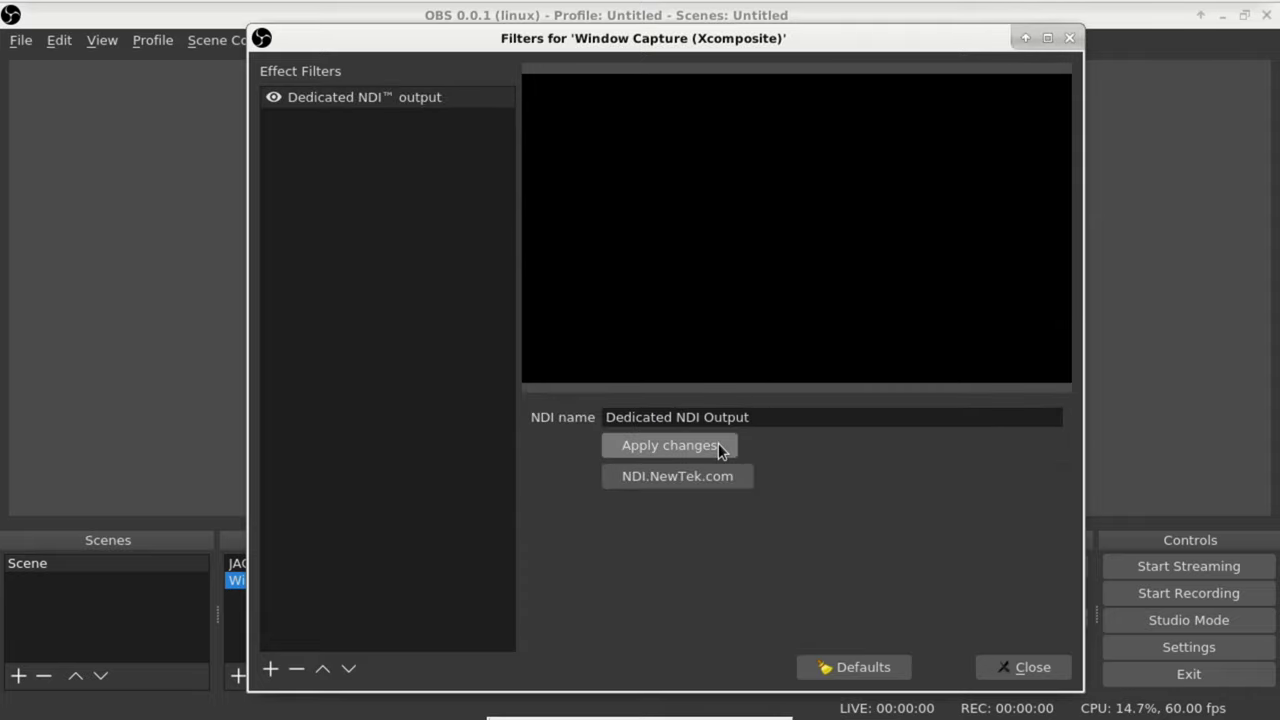
click(1014, 662)
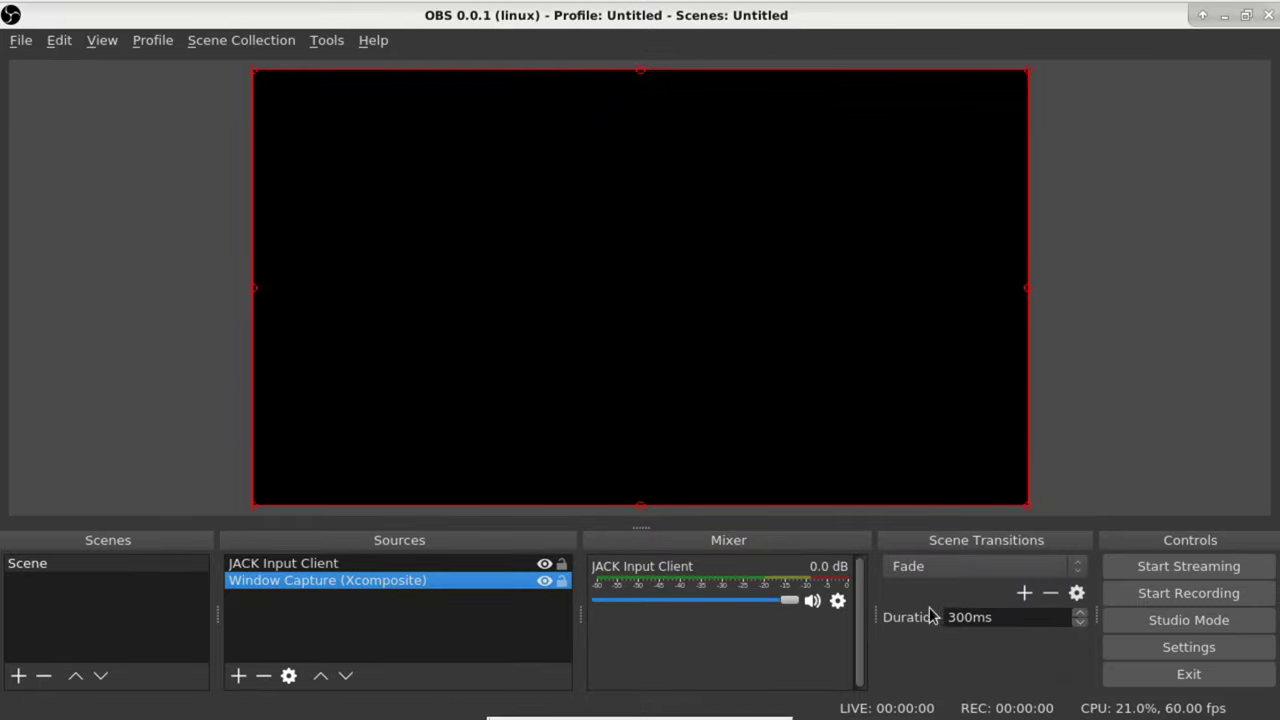
click(352, 565)
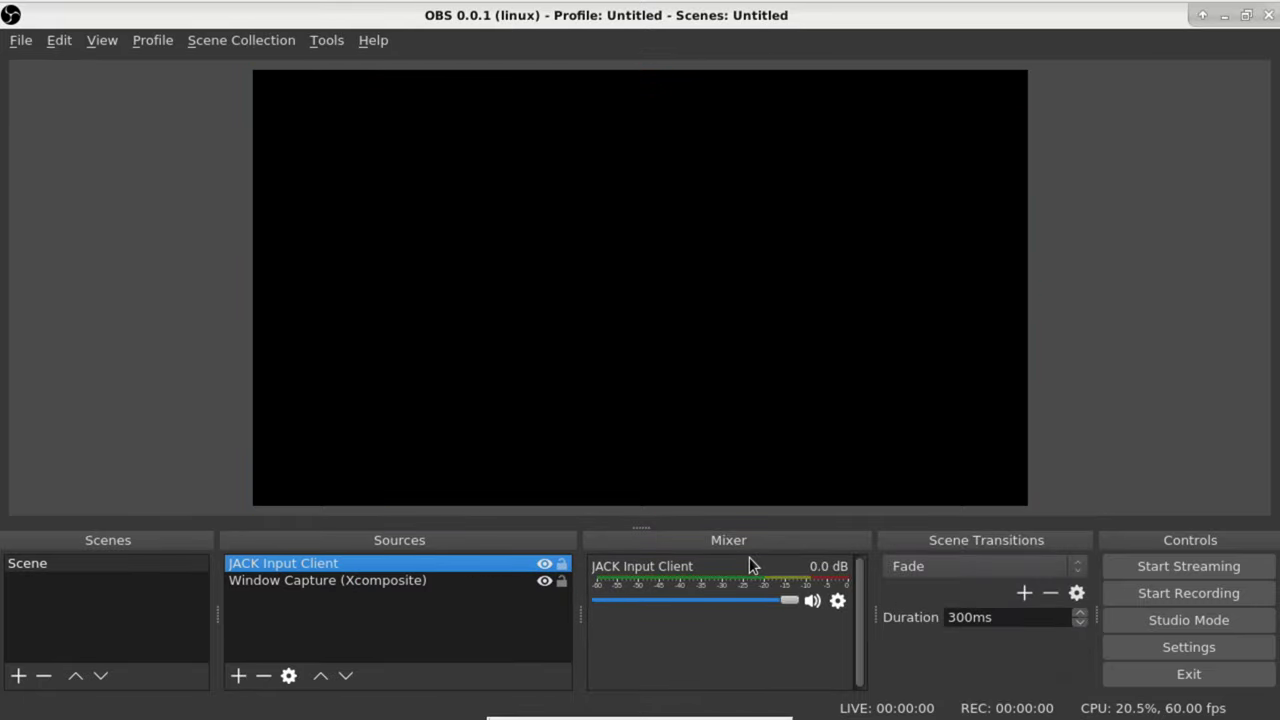
right_click(416, 560)
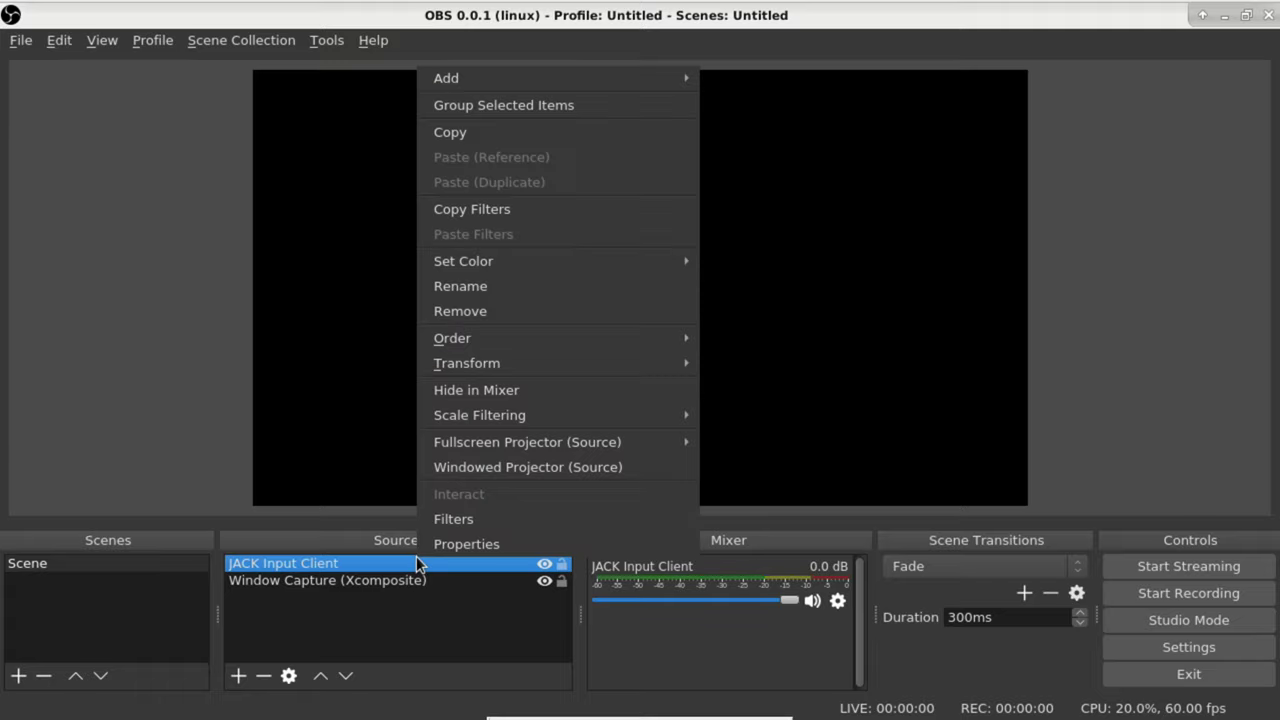
click(460, 518)
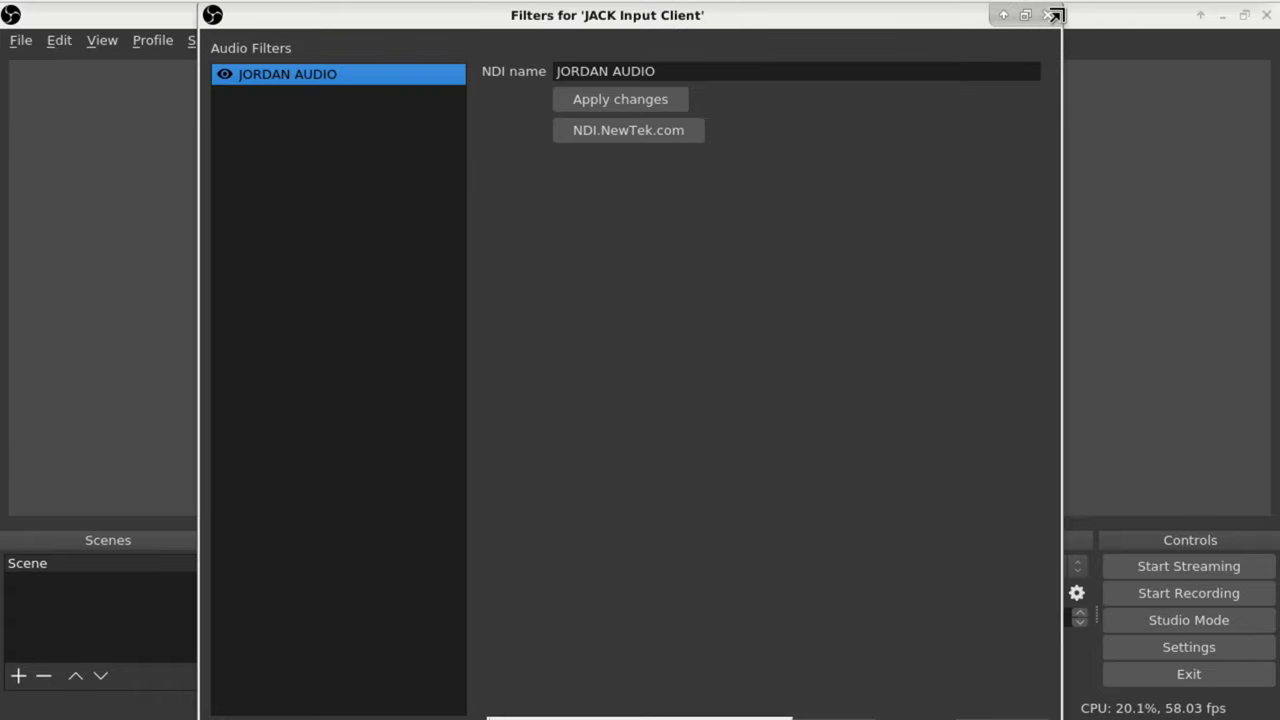
drag(1061, 3, 1077, 141)
drag(814, 152, 908, 50)
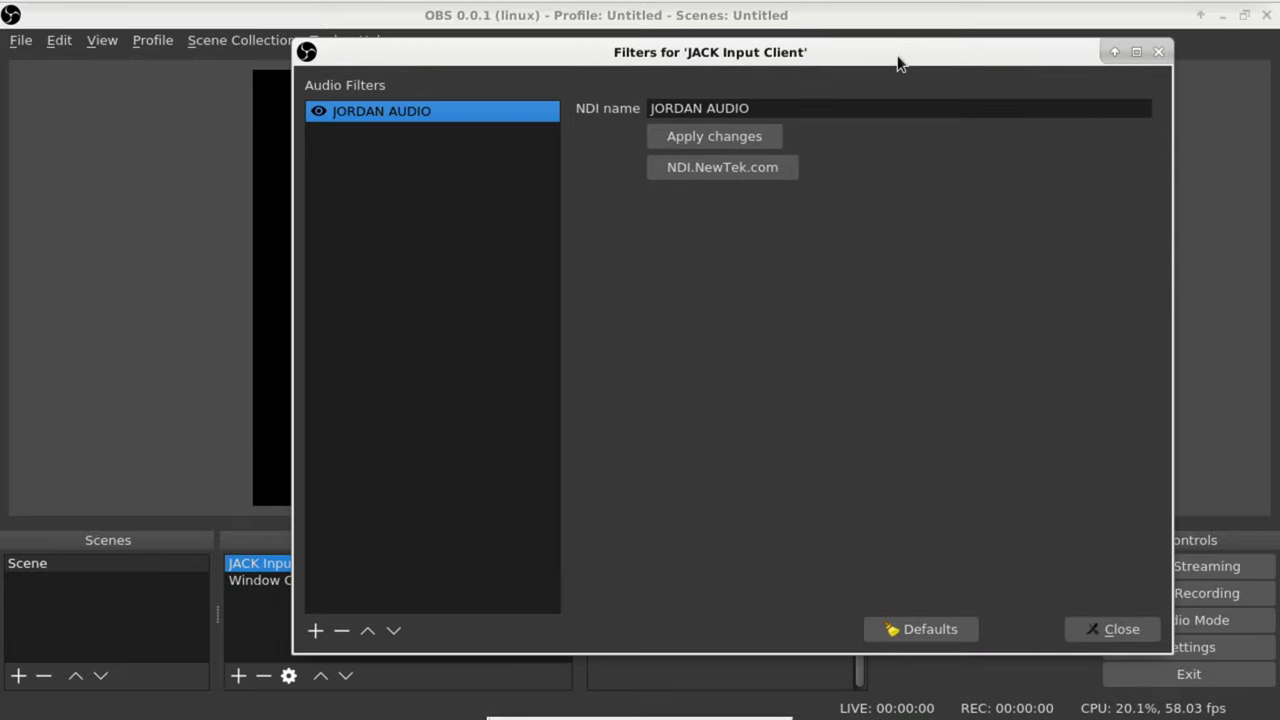
click(315, 630)
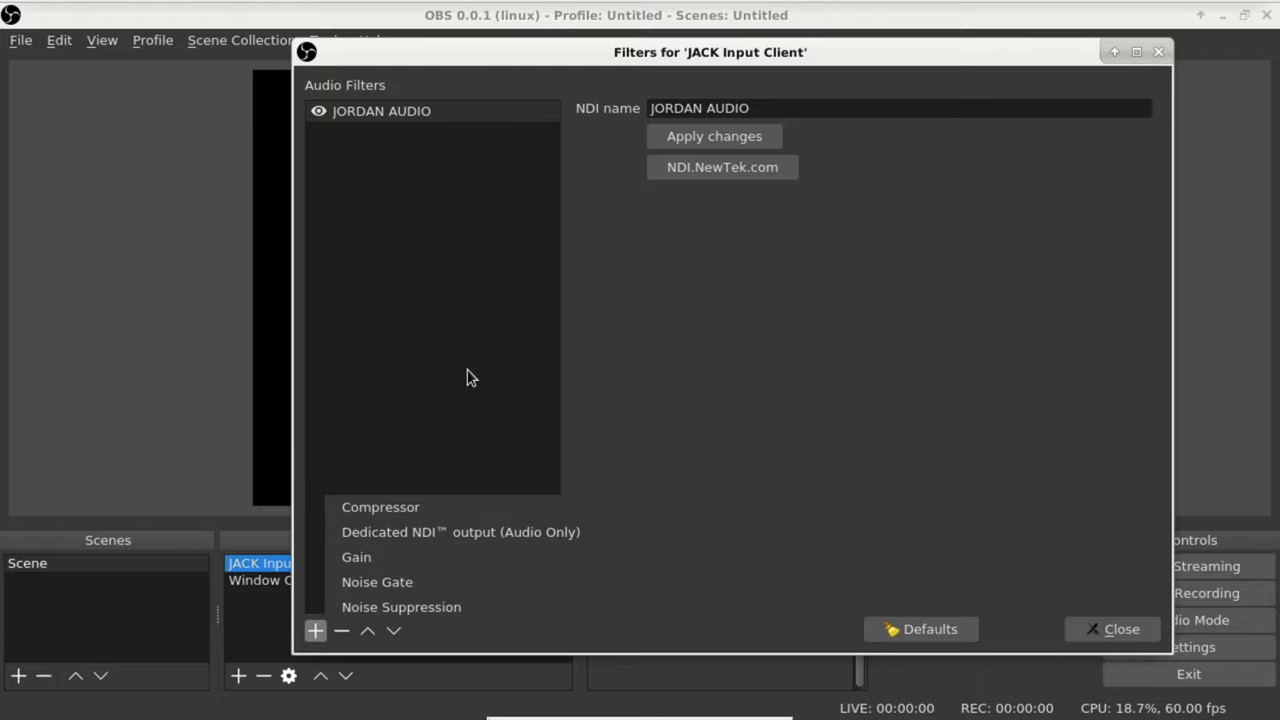
click(469, 337)
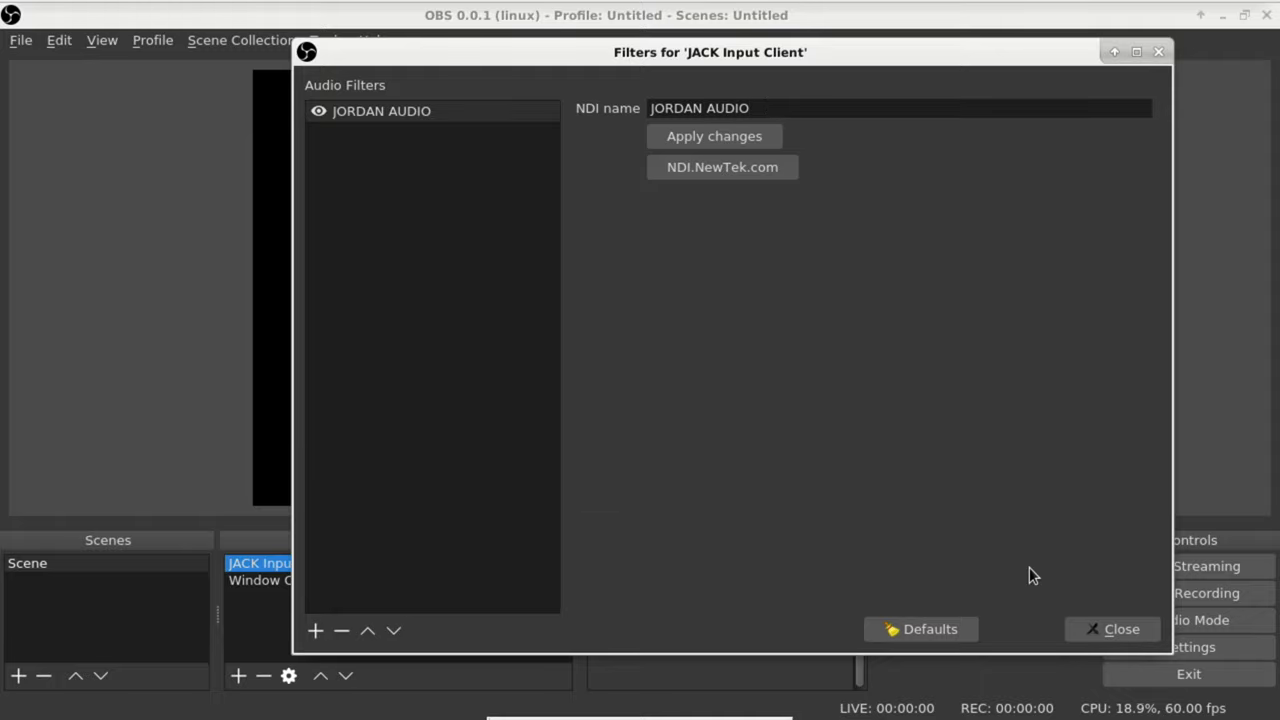
click(1104, 629)
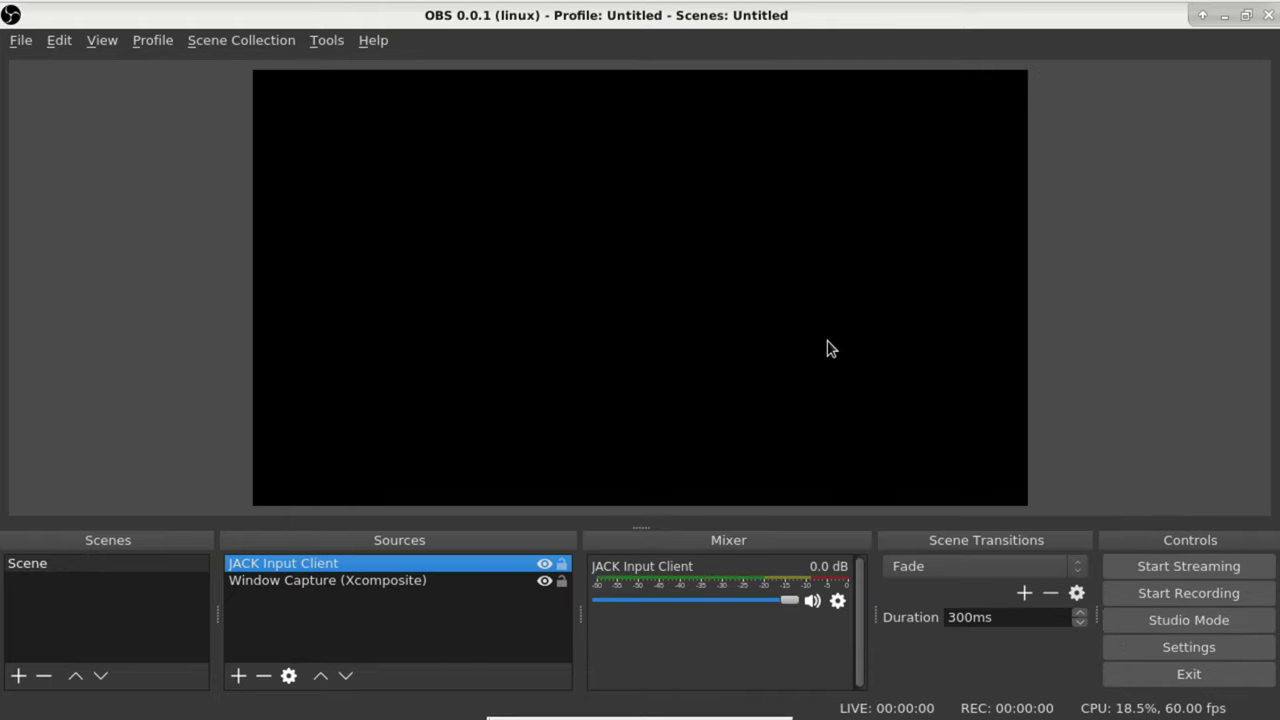
Launch Chrome, restore its window and move it to the screen top, then bring OBS forward
mouse_move(598, 700)
click(664, 695)
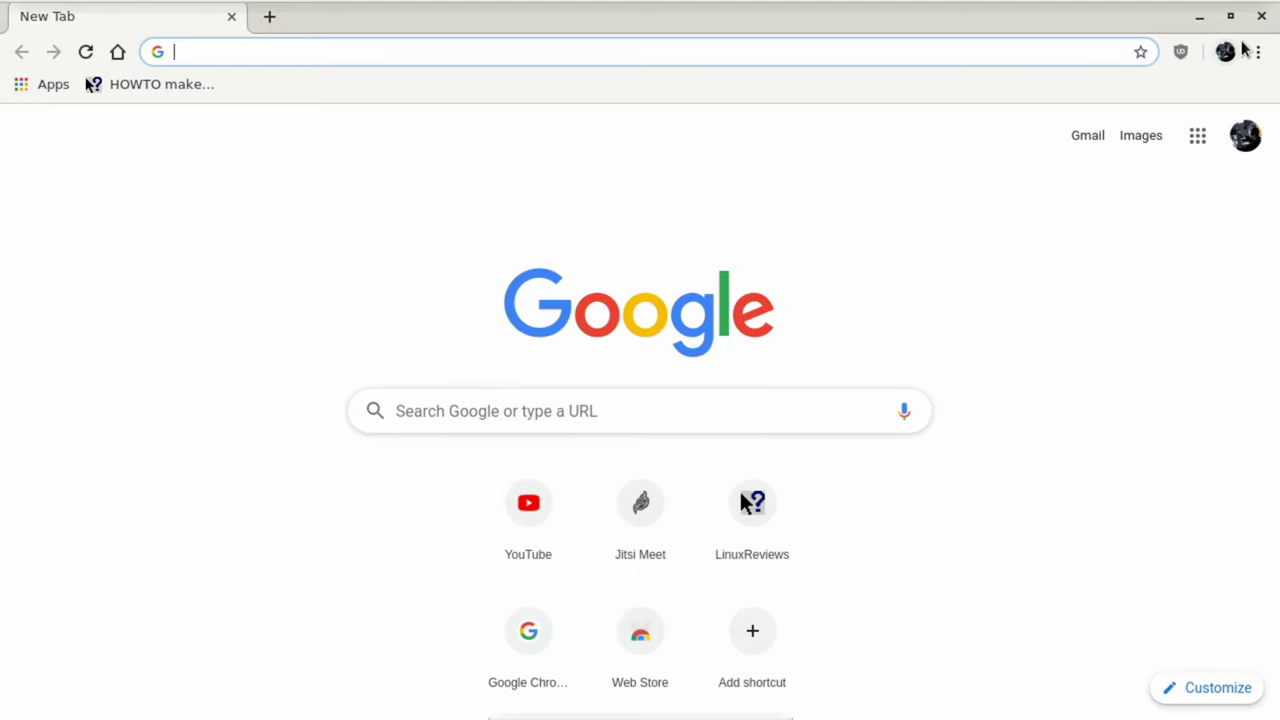
double_click(1110, 22)
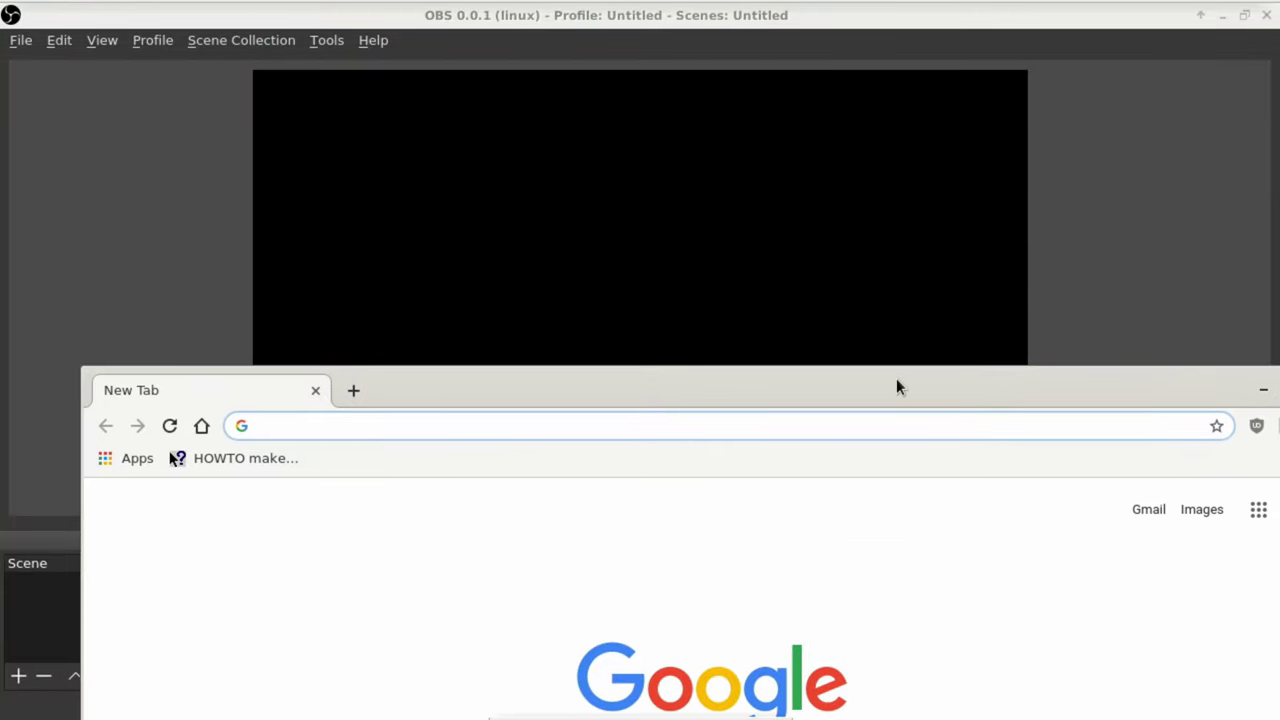
drag(897, 383, 809, 26)
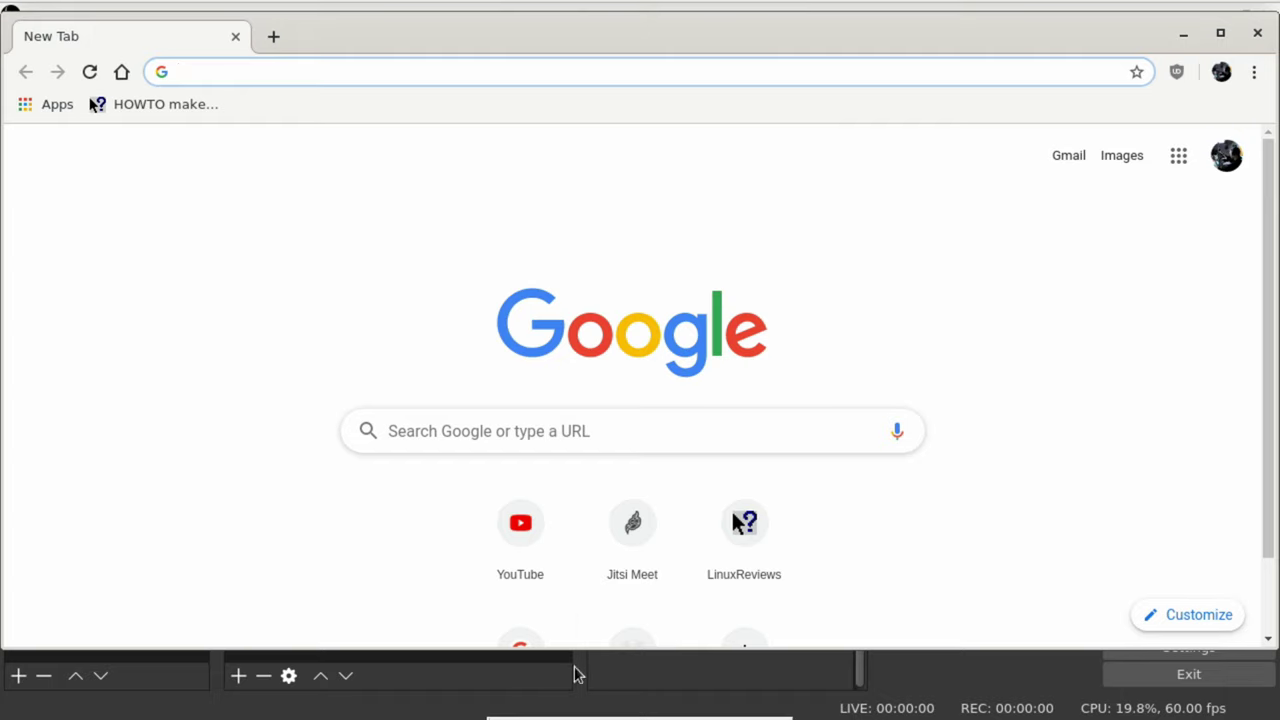
click(630, 676)
Set Window Capture to the New Tab - Google Chrome window and lower it slightly in the canvas
right_click(368, 581)
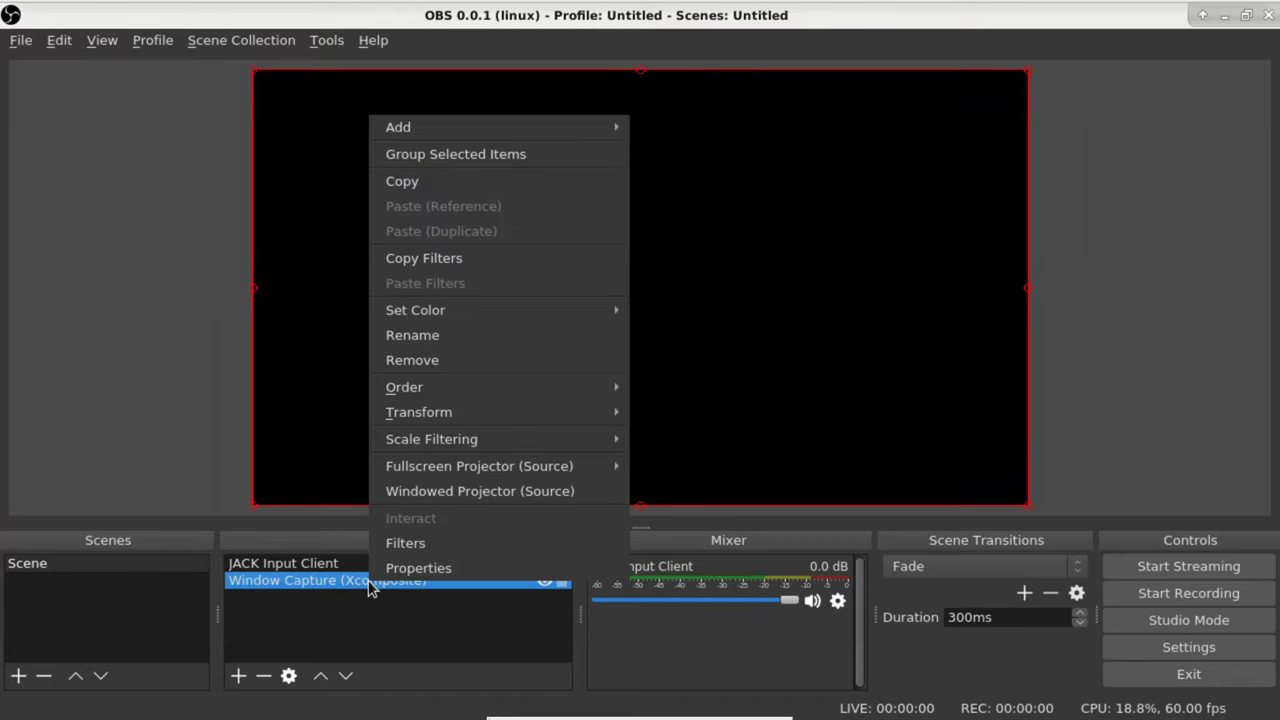
click(393, 567)
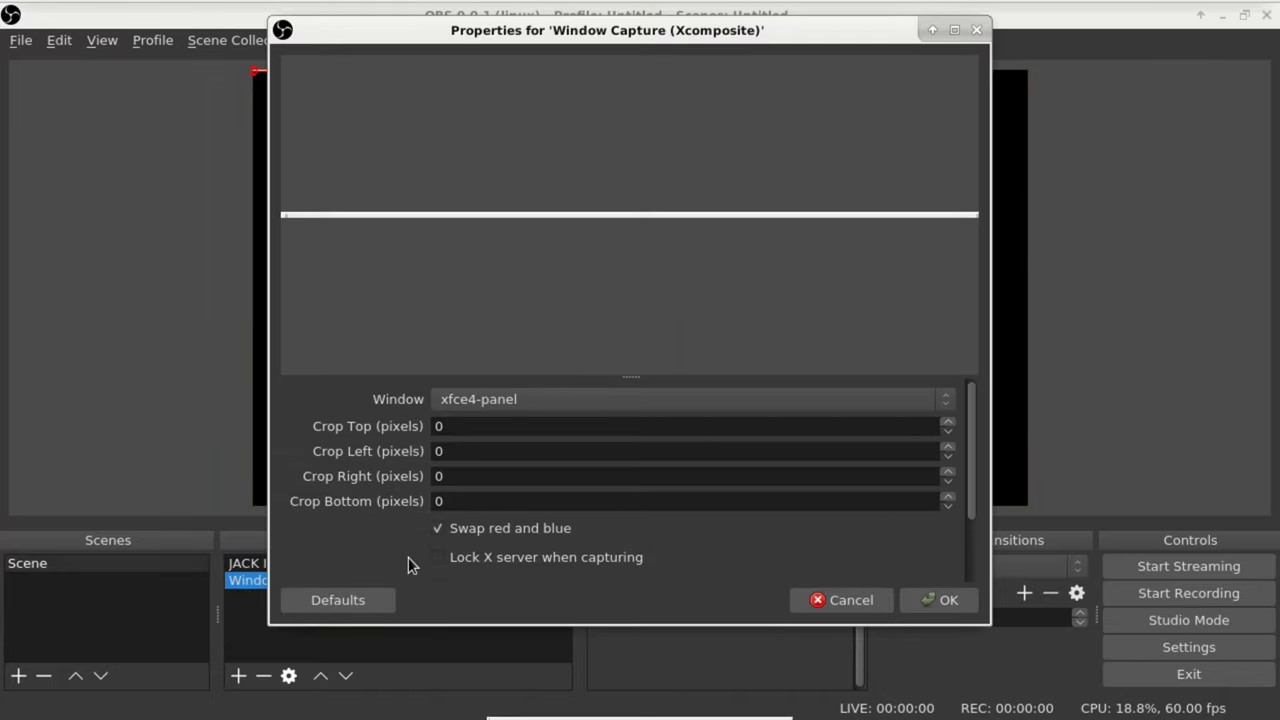
click(580, 401)
click(607, 579)
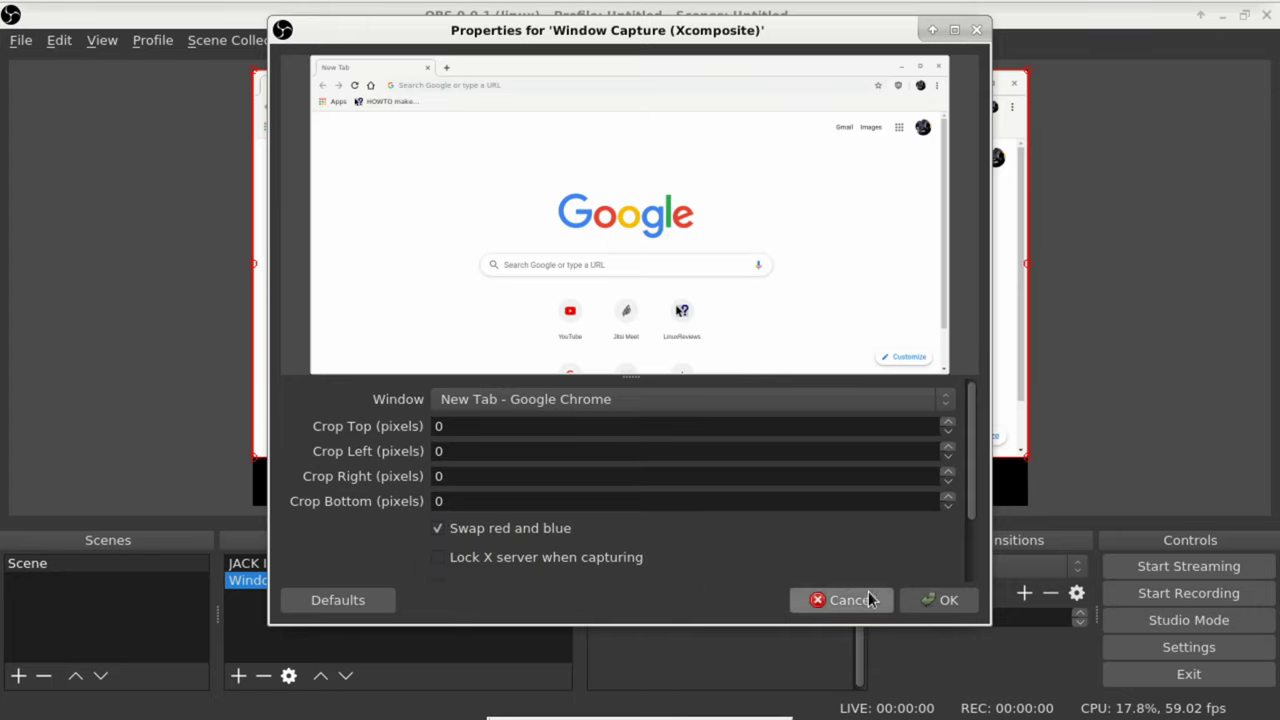
click(935, 600)
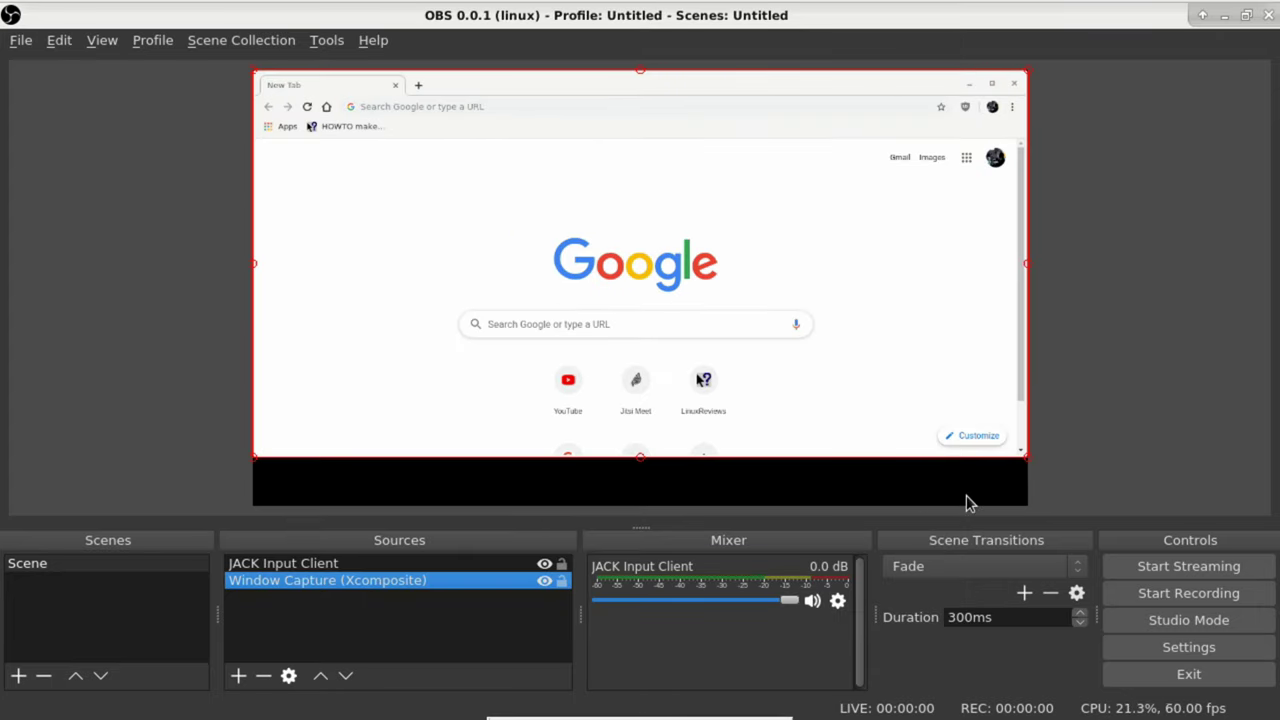
drag(827, 188, 833, 214)
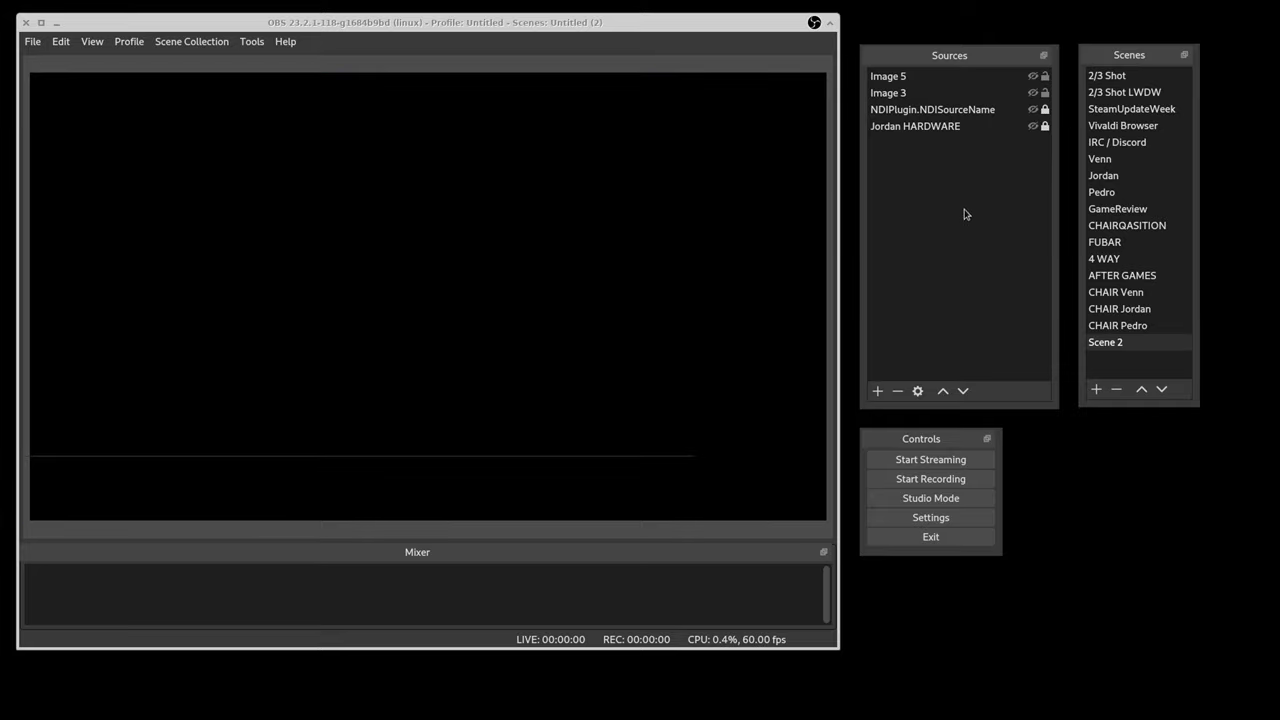
Add NDIPlugin.NDISourceName 2 to Scene 2, receiving the Dedicated NDI Output stream
click(1150, 345)
click(942, 331)
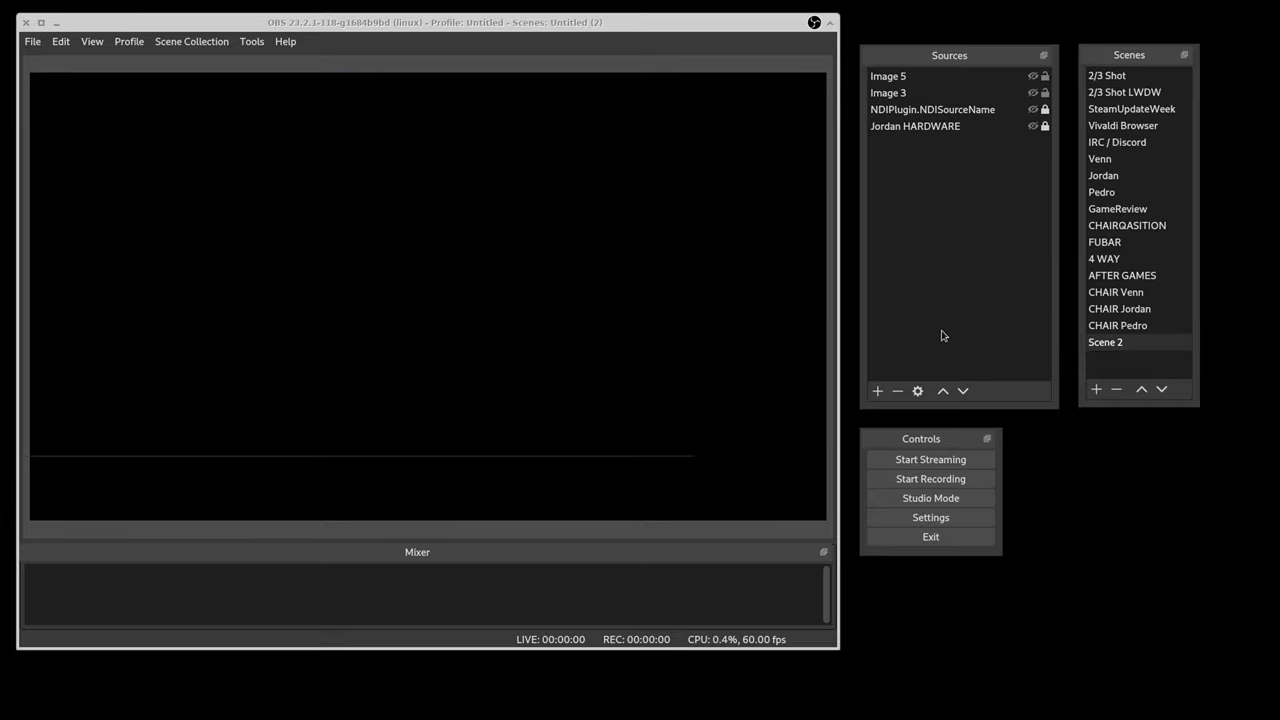
click(878, 391)
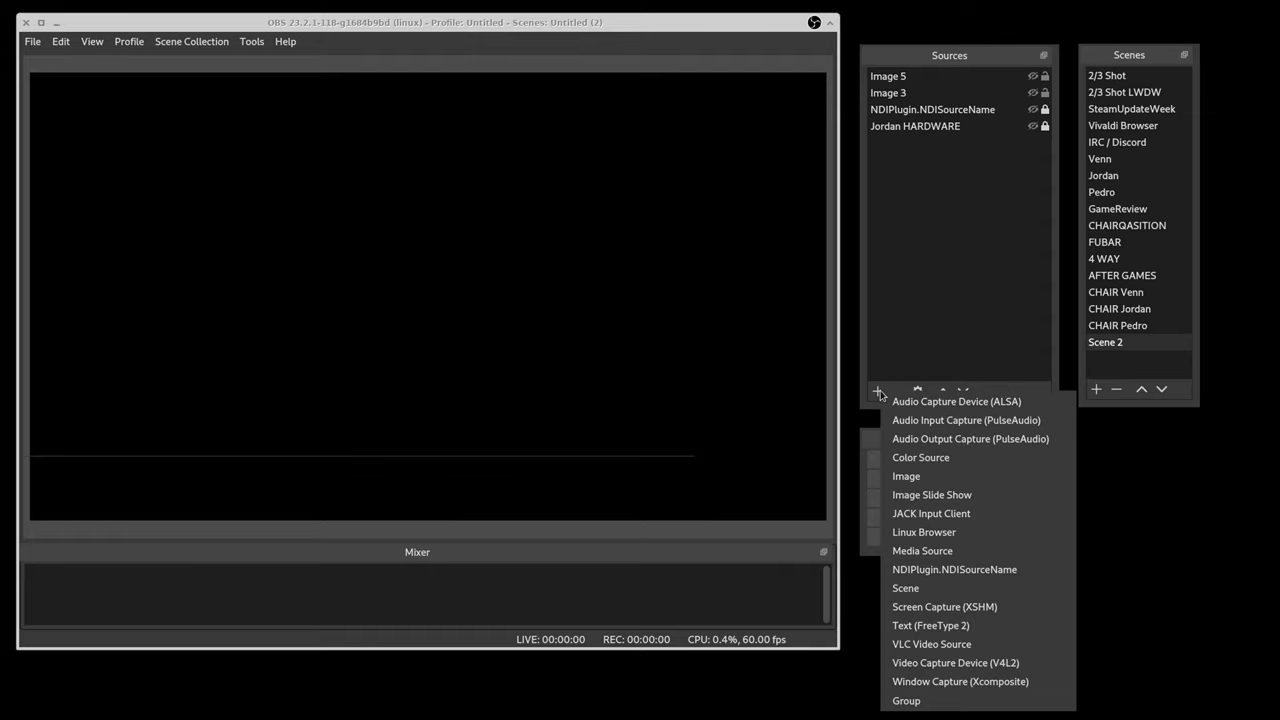
click(932, 572)
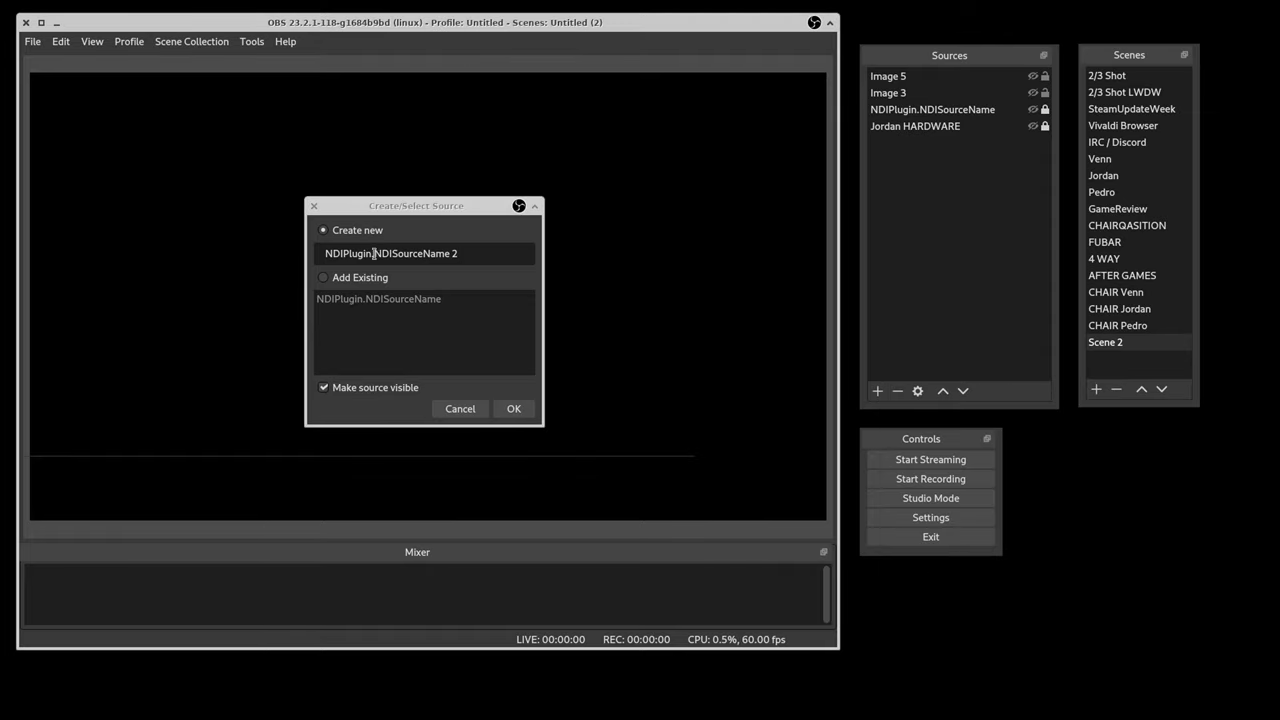
click(513, 408)
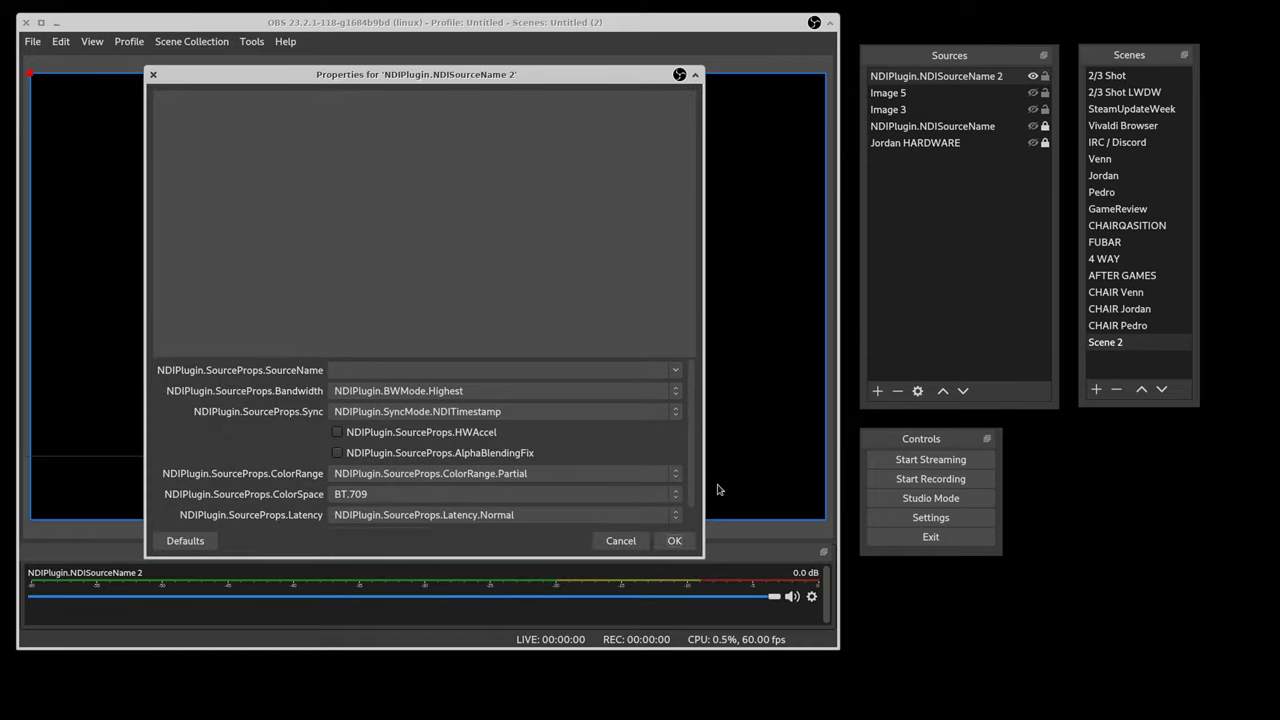
scroll(692, 483, down, 2)
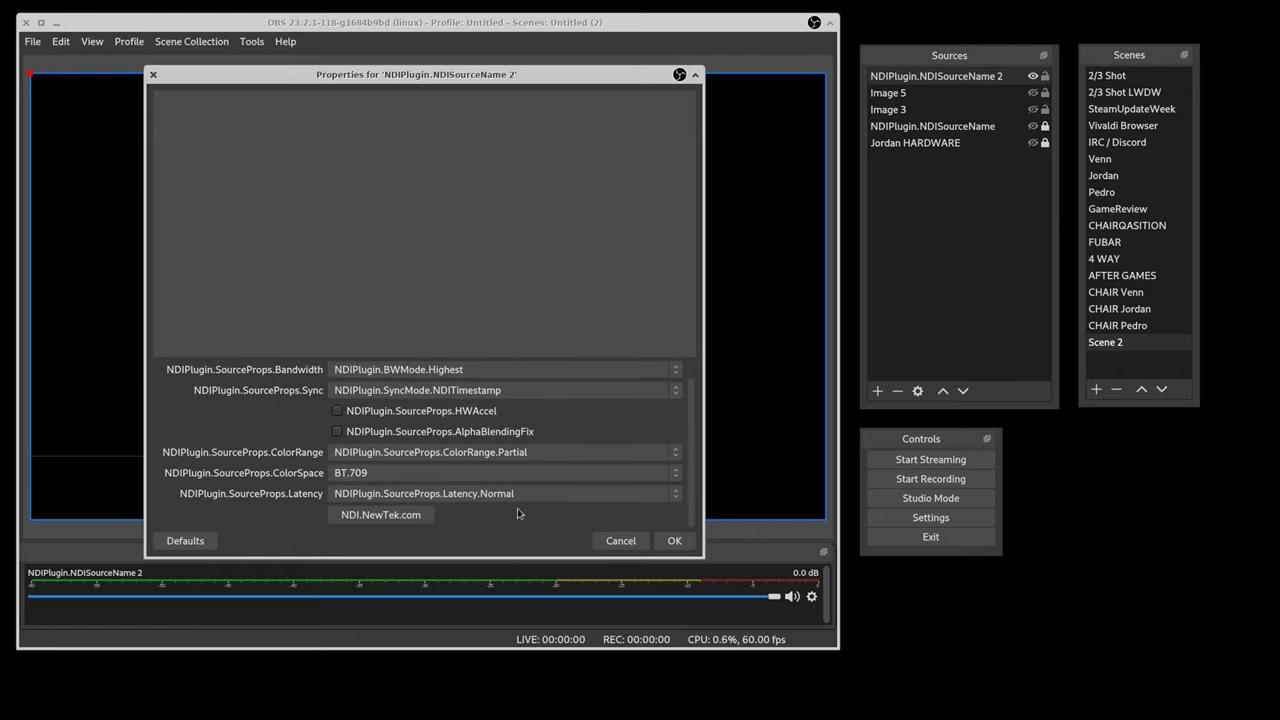
scroll(697, 461, up, 1)
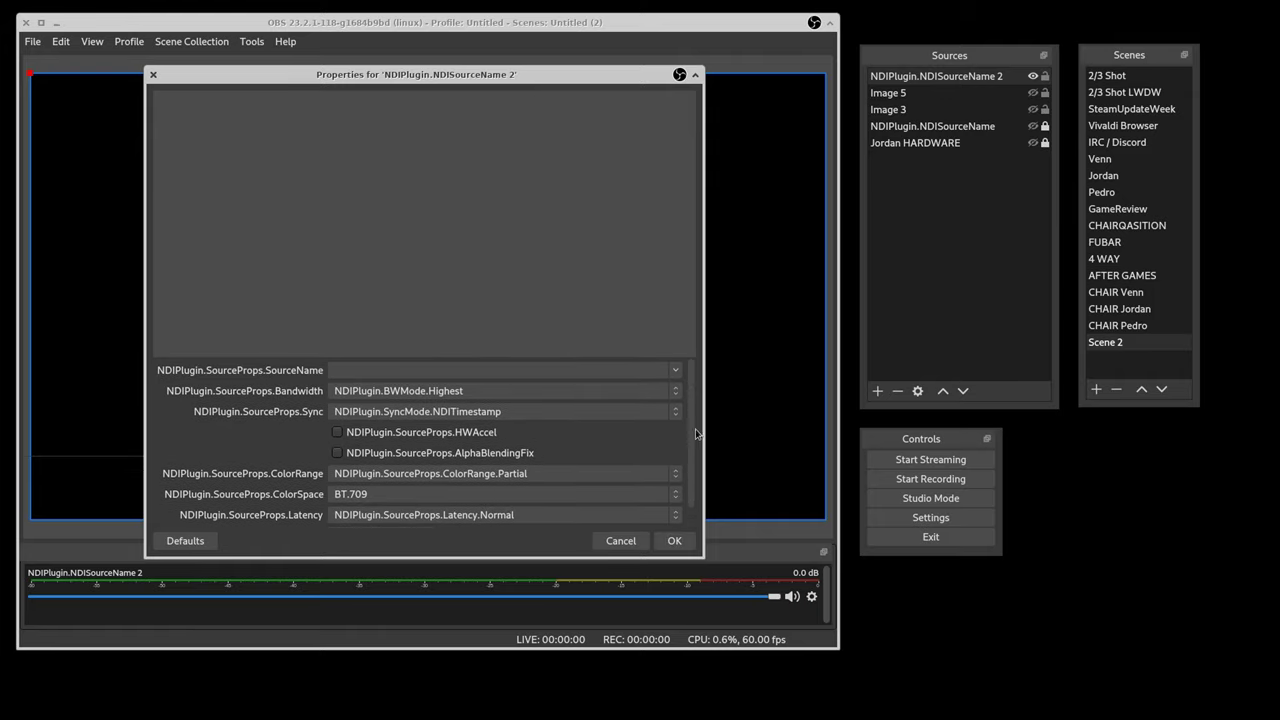
click(675, 371)
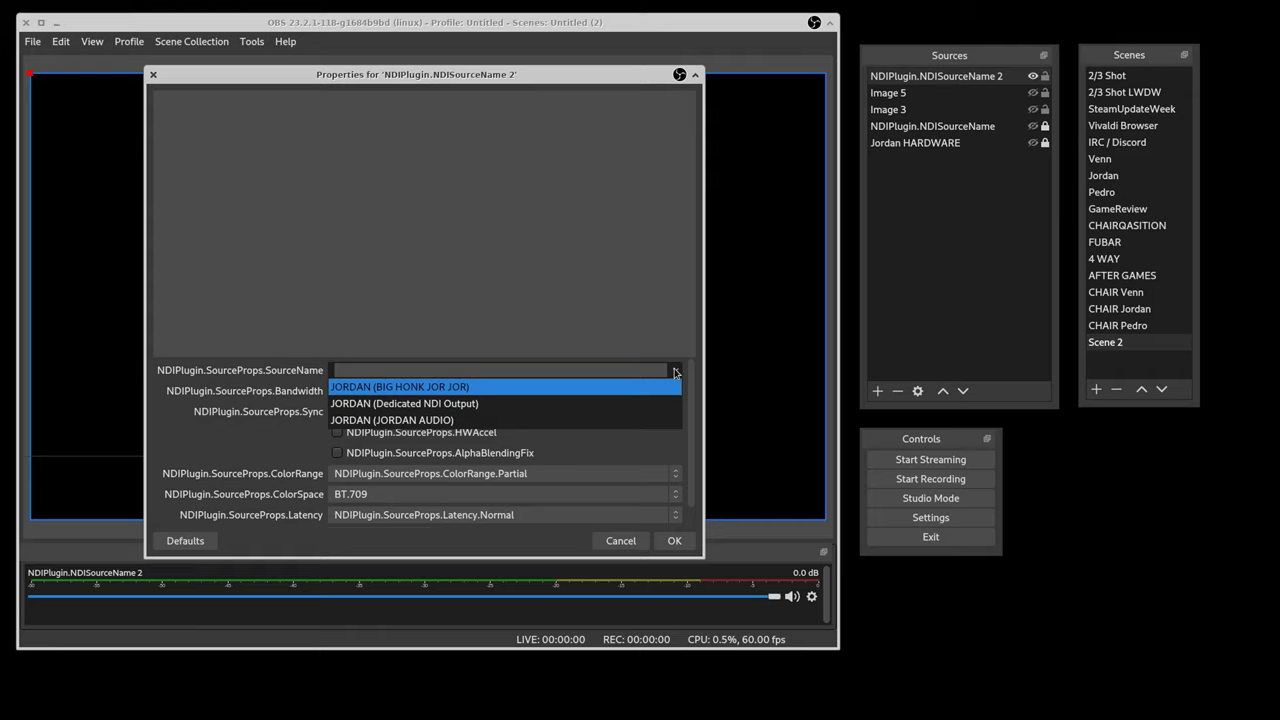
click(479, 404)
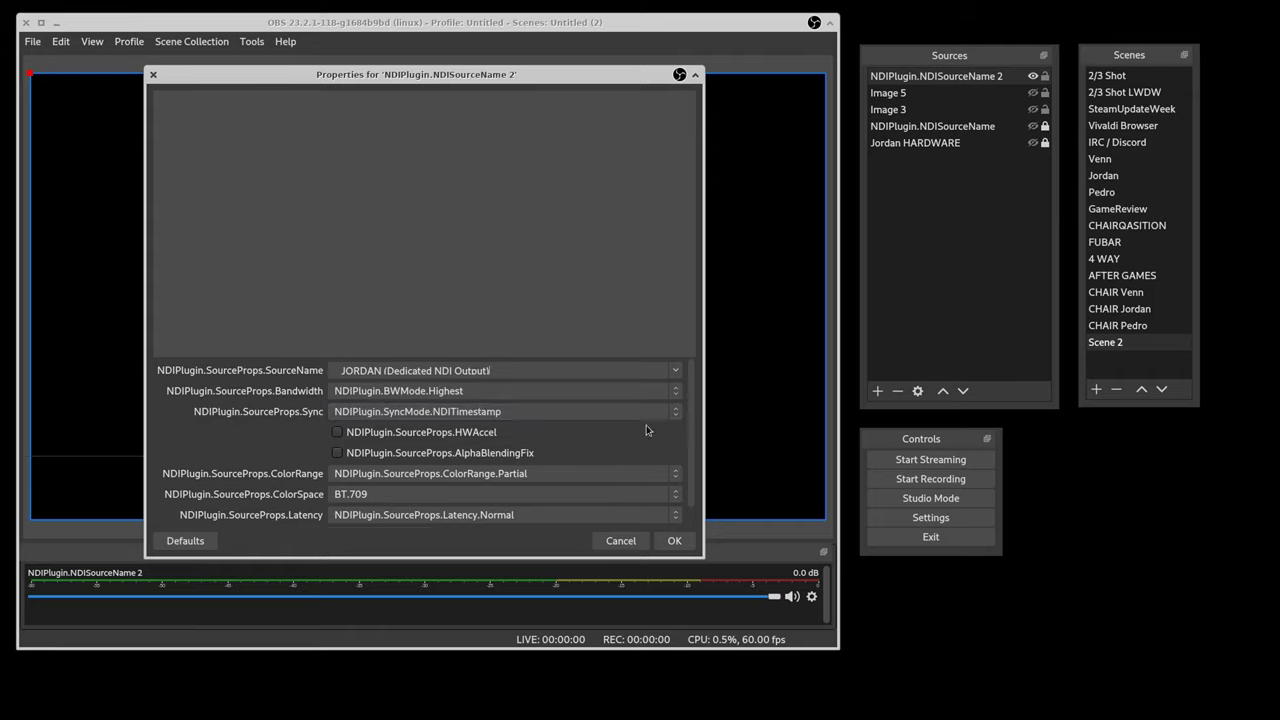
click(674, 541)
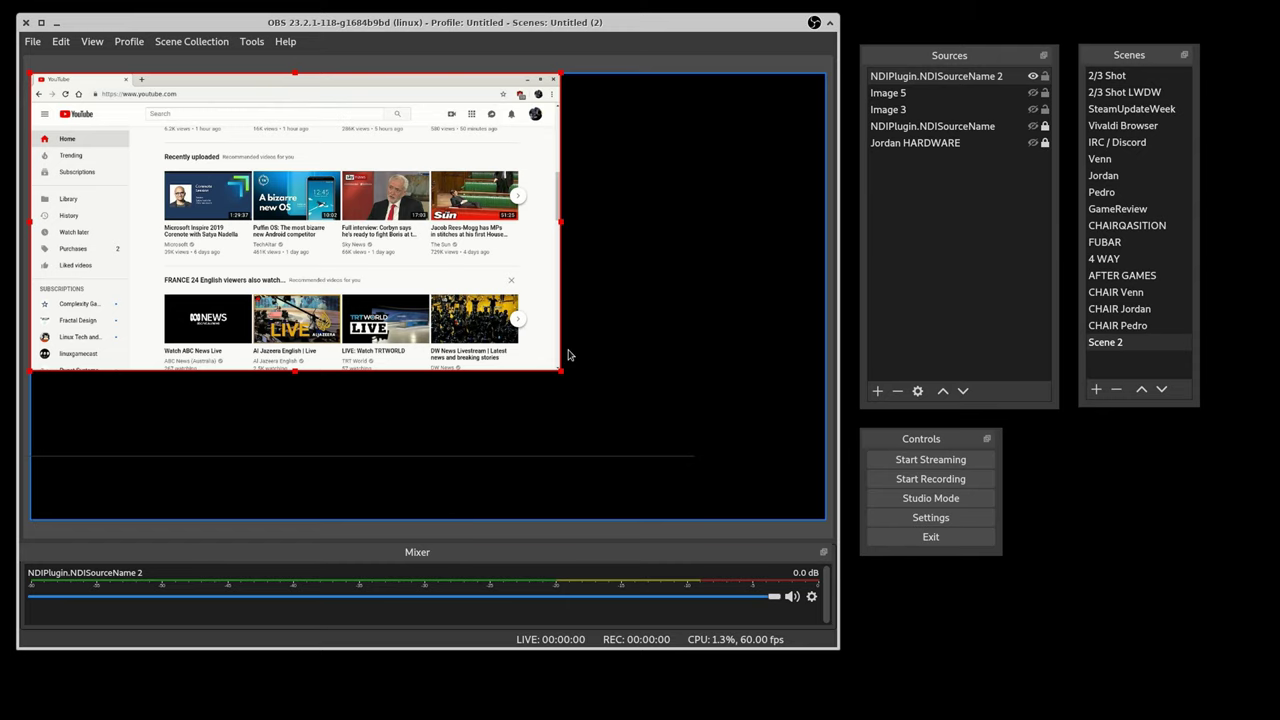
Drag the NDI feed's bottom-right handle out to the canvas's bottom-right corner
drag(562, 375, 822, 508)
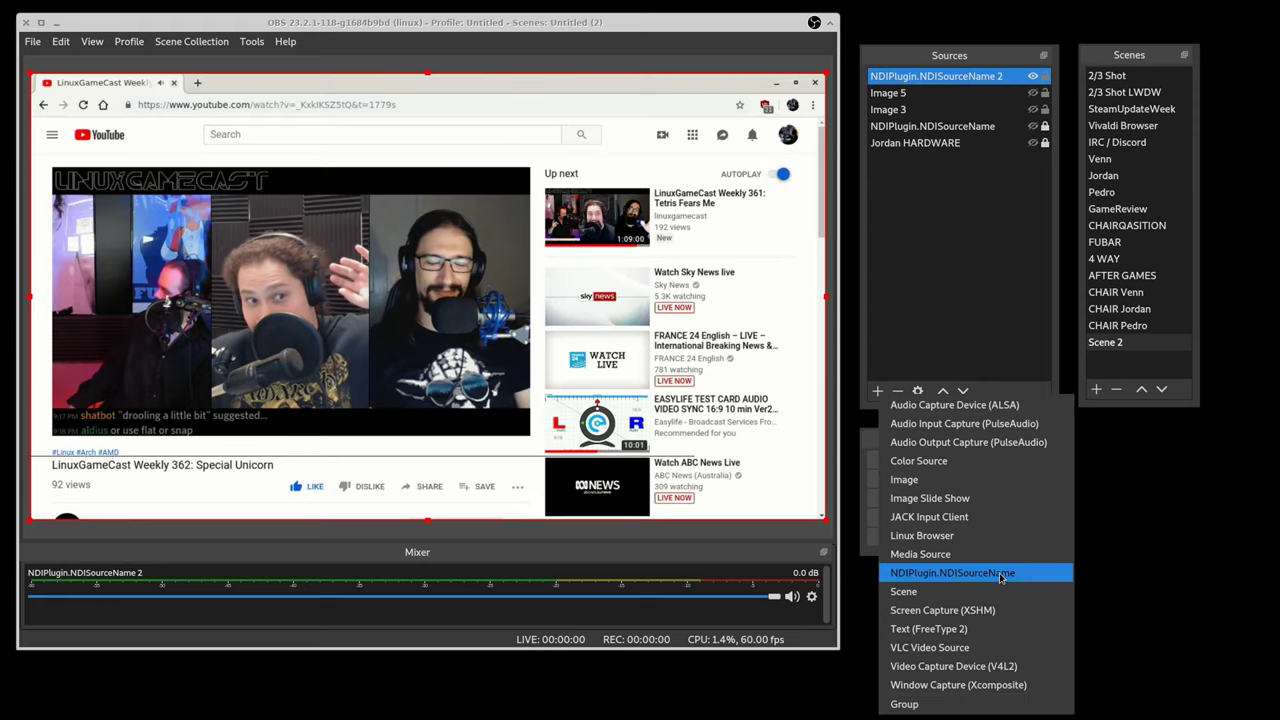
Add NDIPlugin.NDISourceName 3 with AudioOnly bandwidth, receiving the audio NDI stream
click(1000, 577)
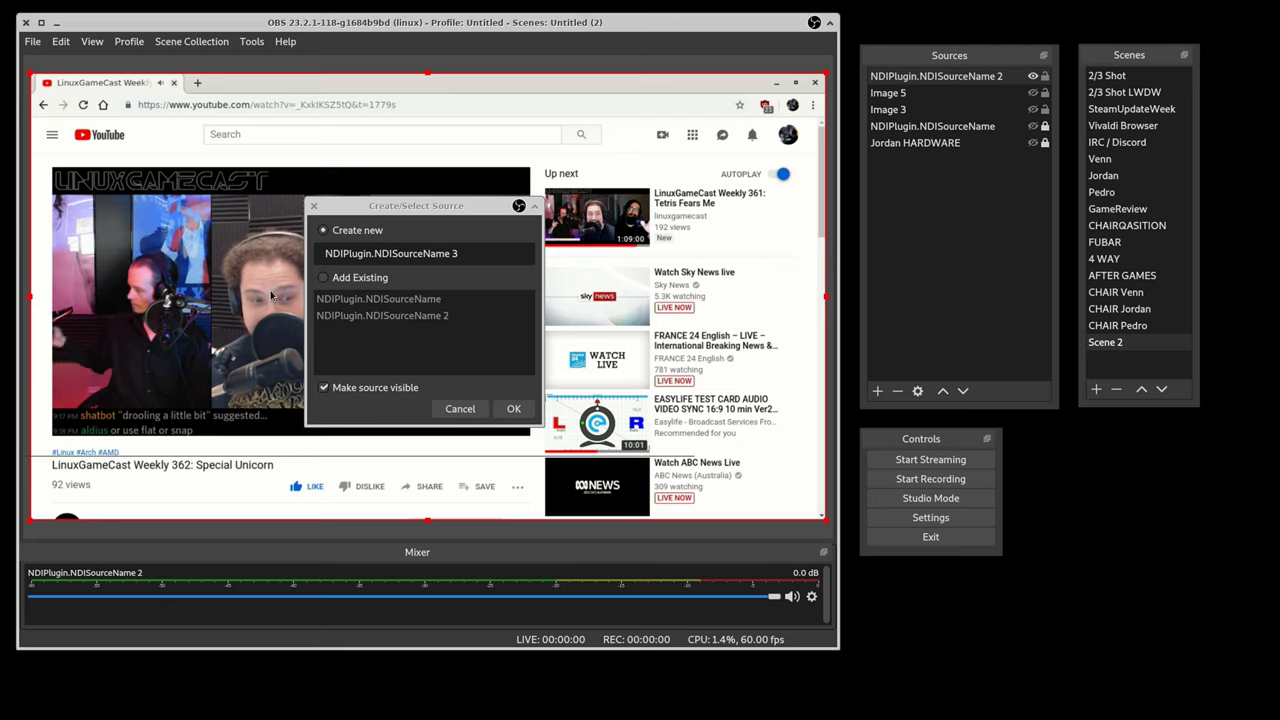
click(513, 409)
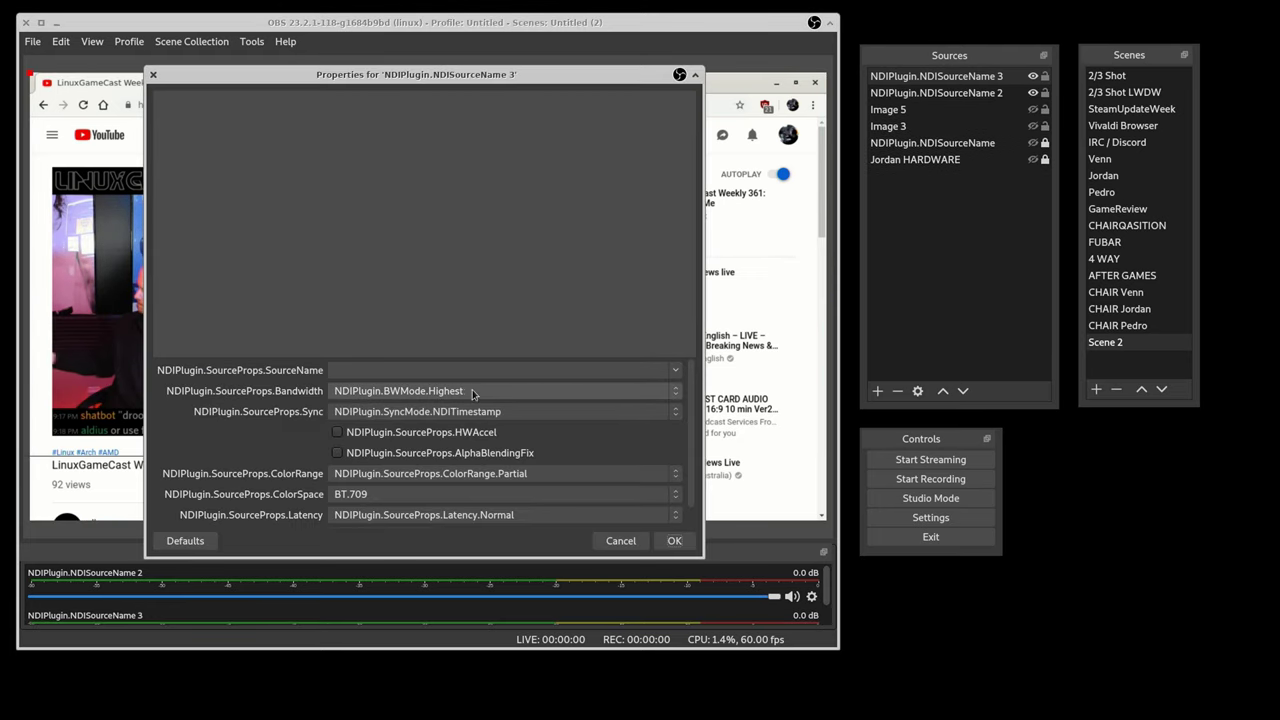
click(677, 393)
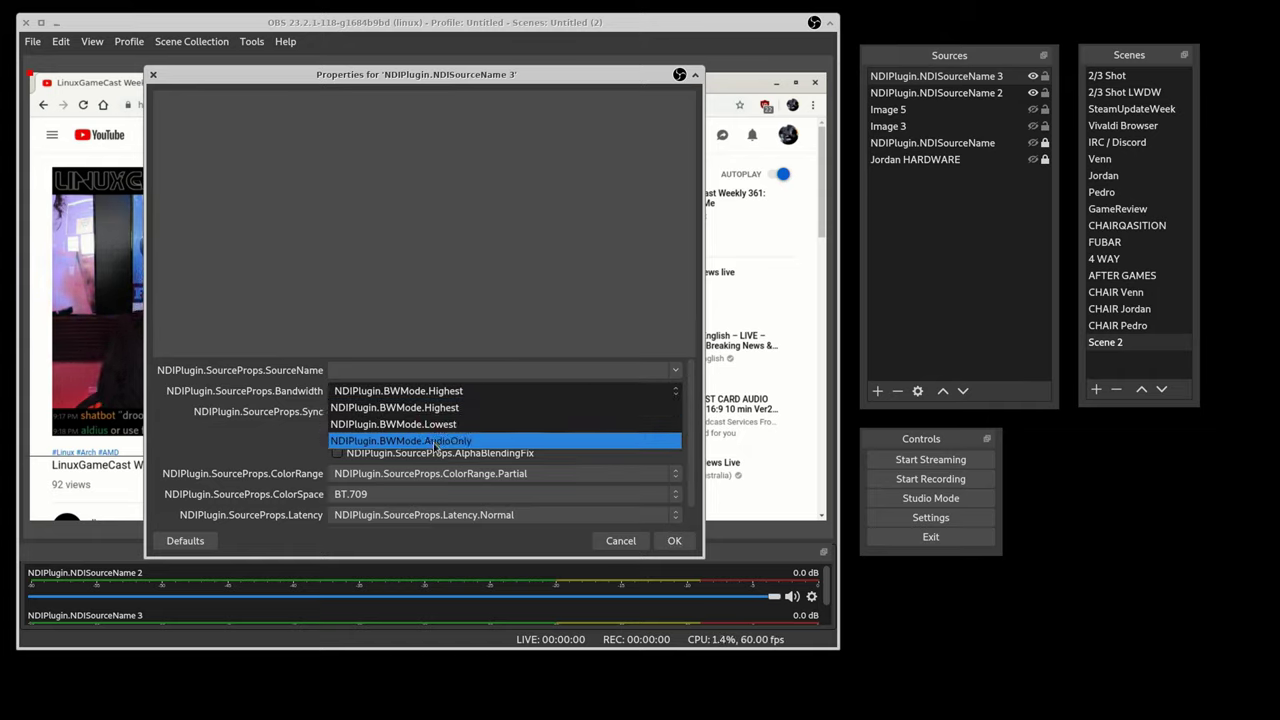
click(428, 441)
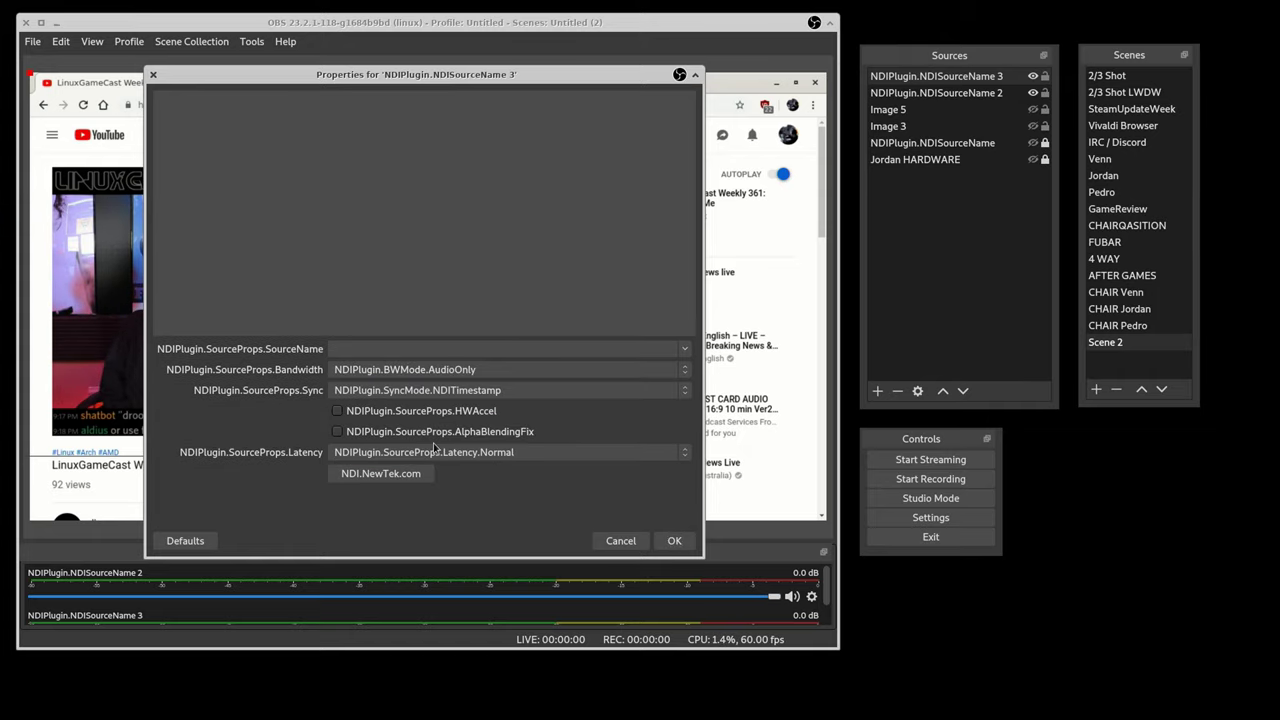
click(684, 350)
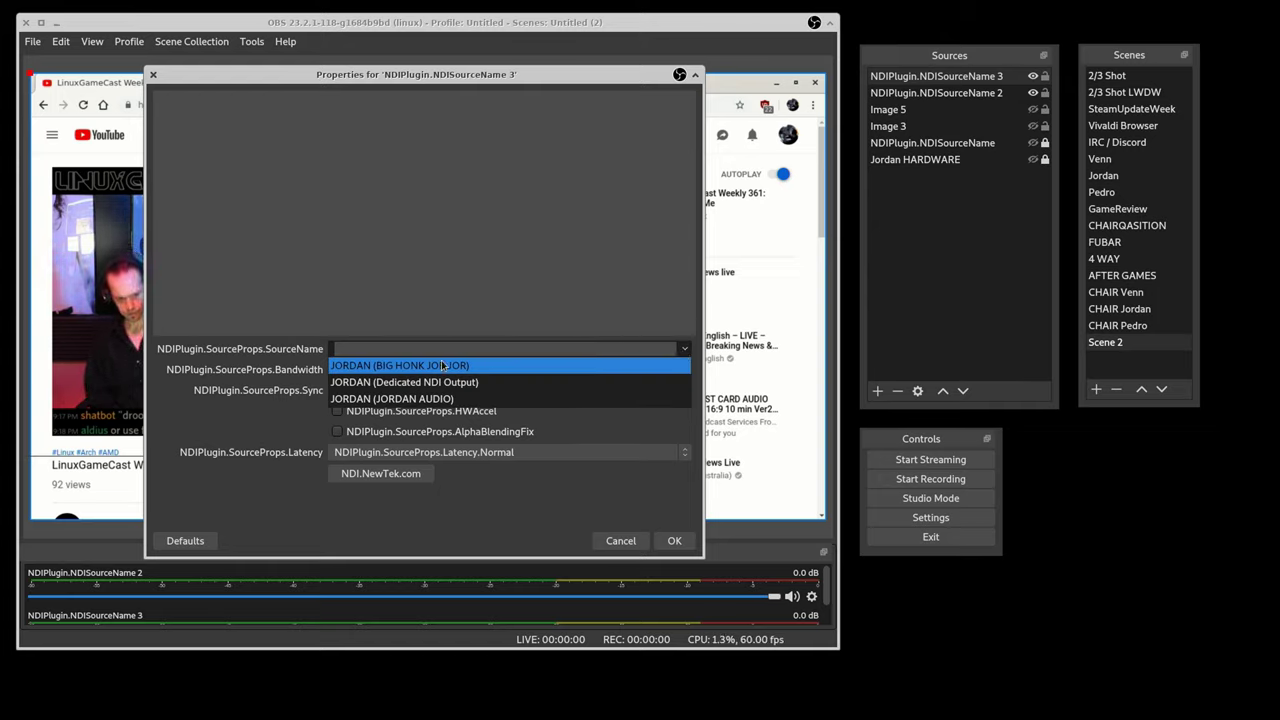
click(440, 398)
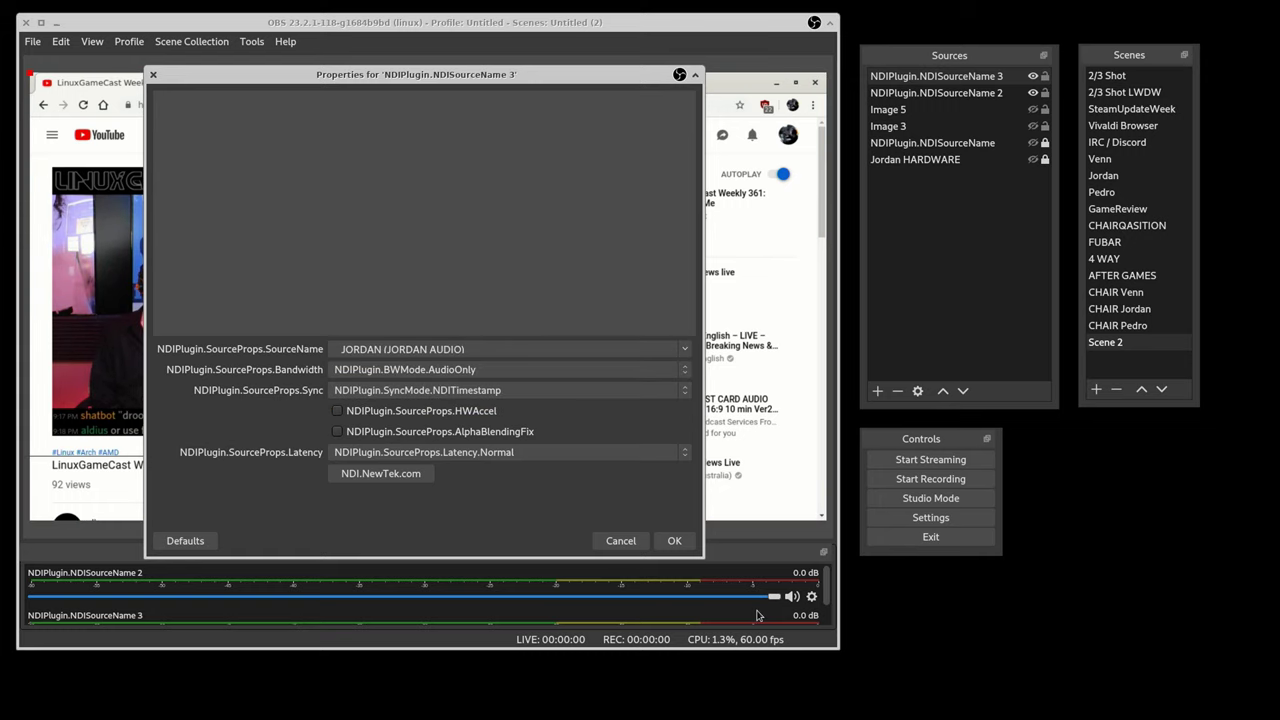
click(676, 541)
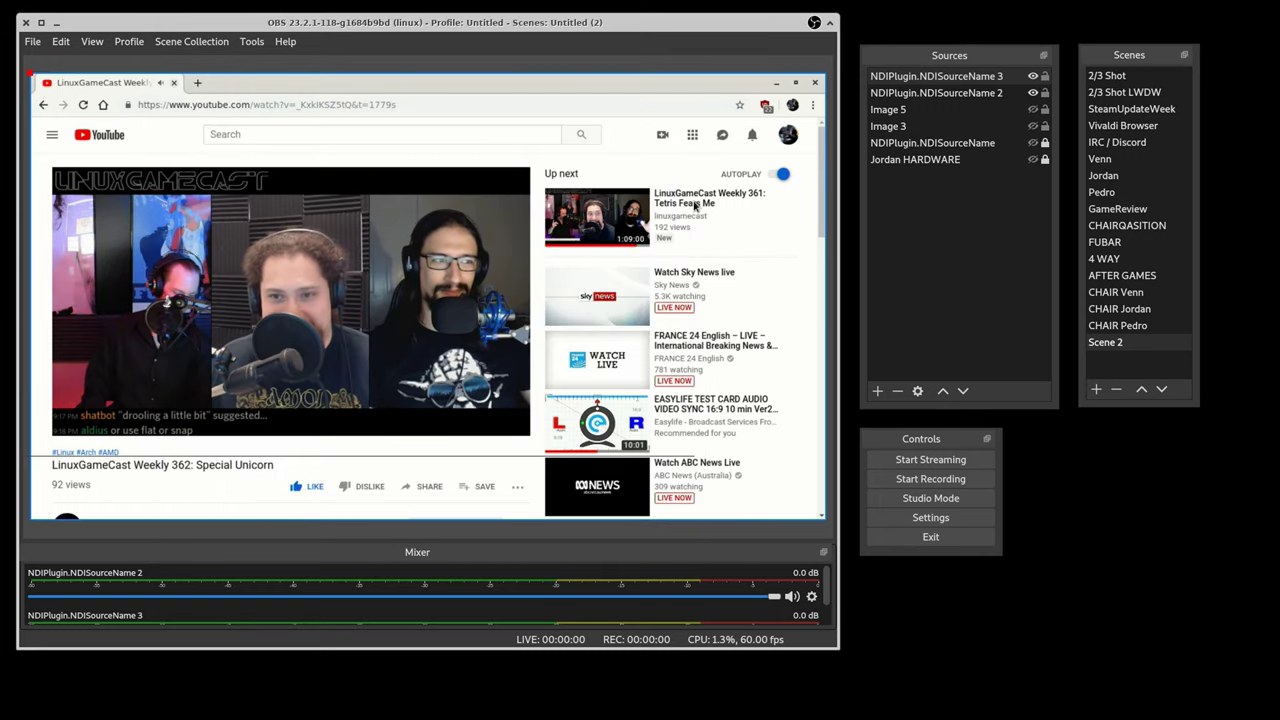
Select one of the NDI sources and drag it slightly downward
click(979, 77)
drag(829, 597, 828, 620)
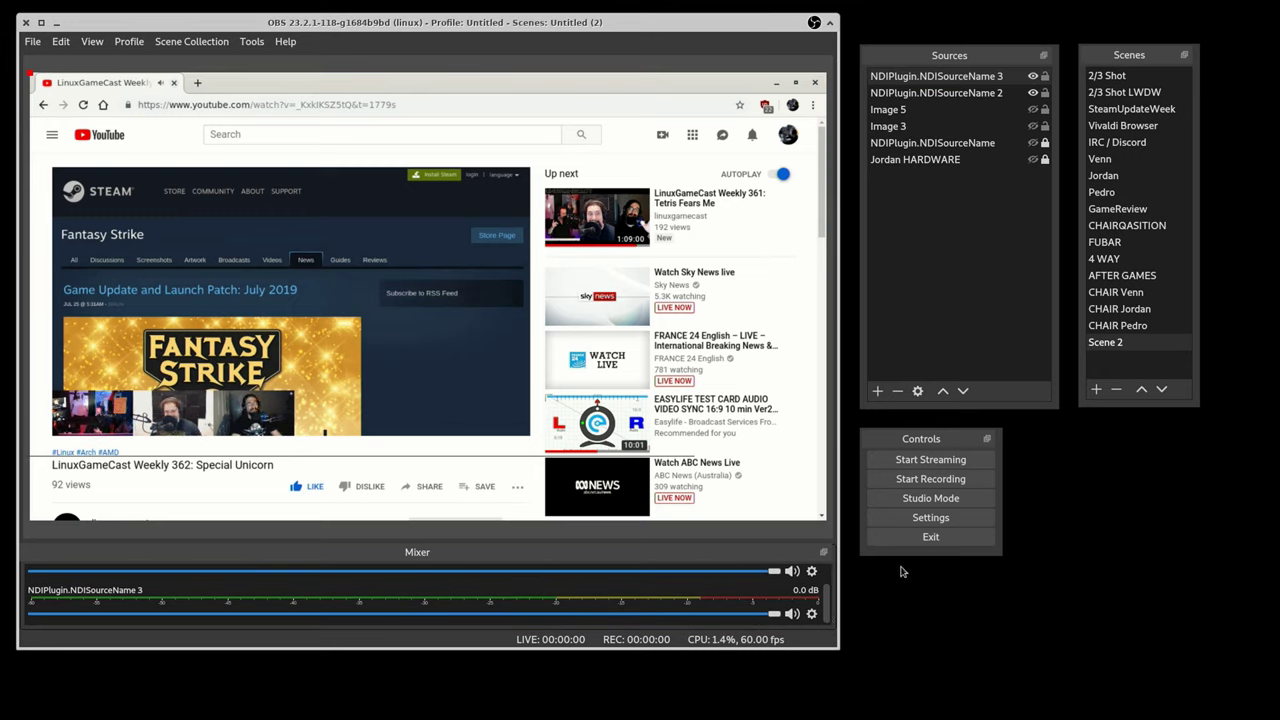
scroll(829, 604, up, 1)
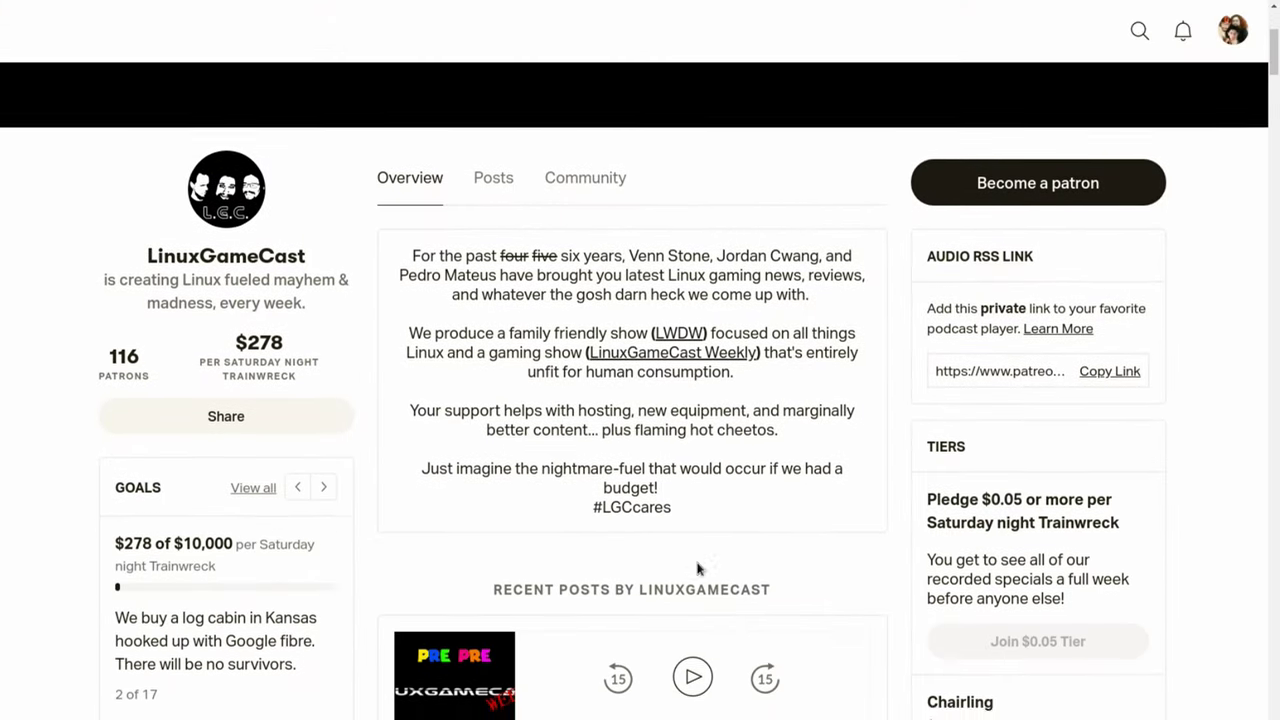
Scroll the LinuxGameCast Patreon page past the pledge tiers to posts like LWDW 180
scroll(697, 568, down, 5)
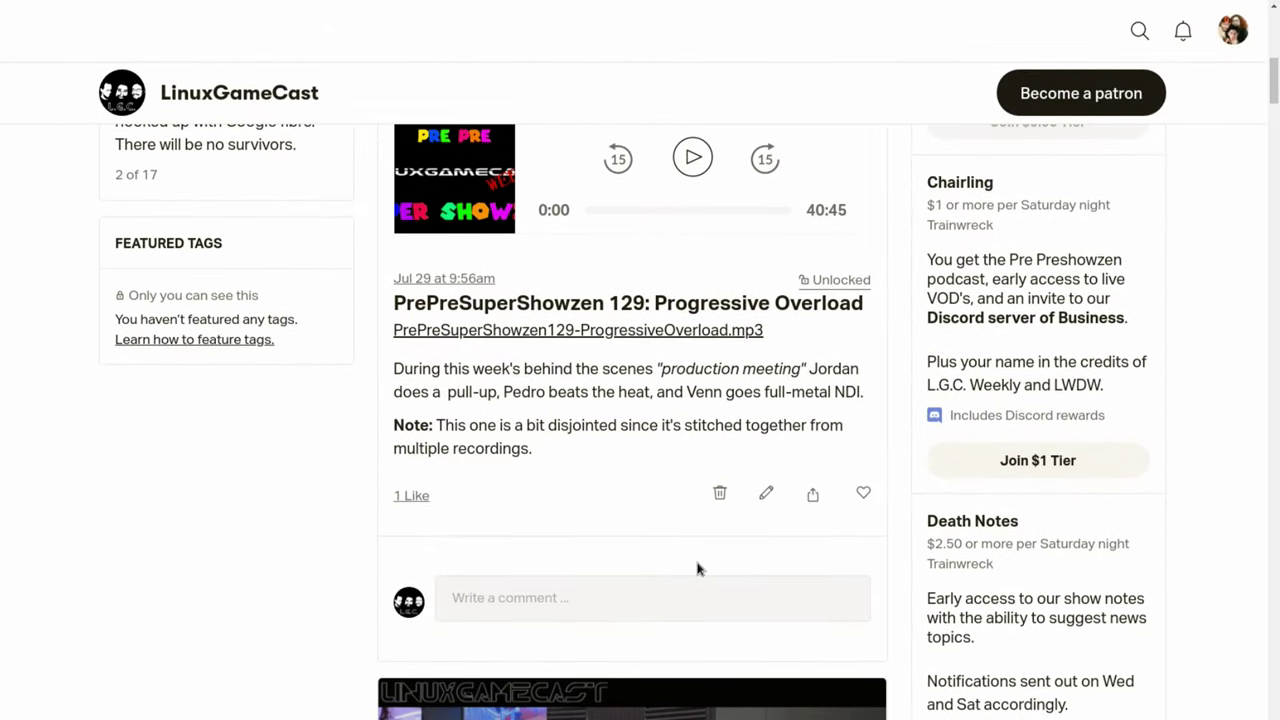
scroll(697, 568, down, 5)
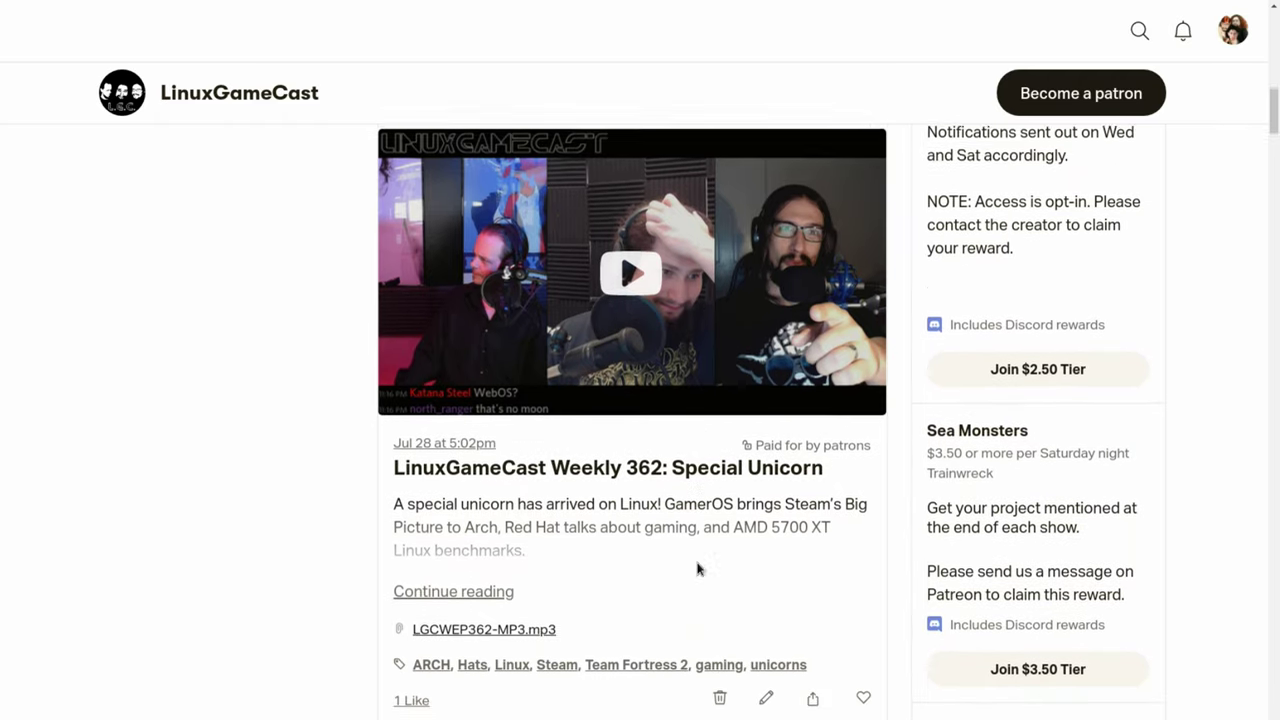
scroll(697, 568, down, 5)
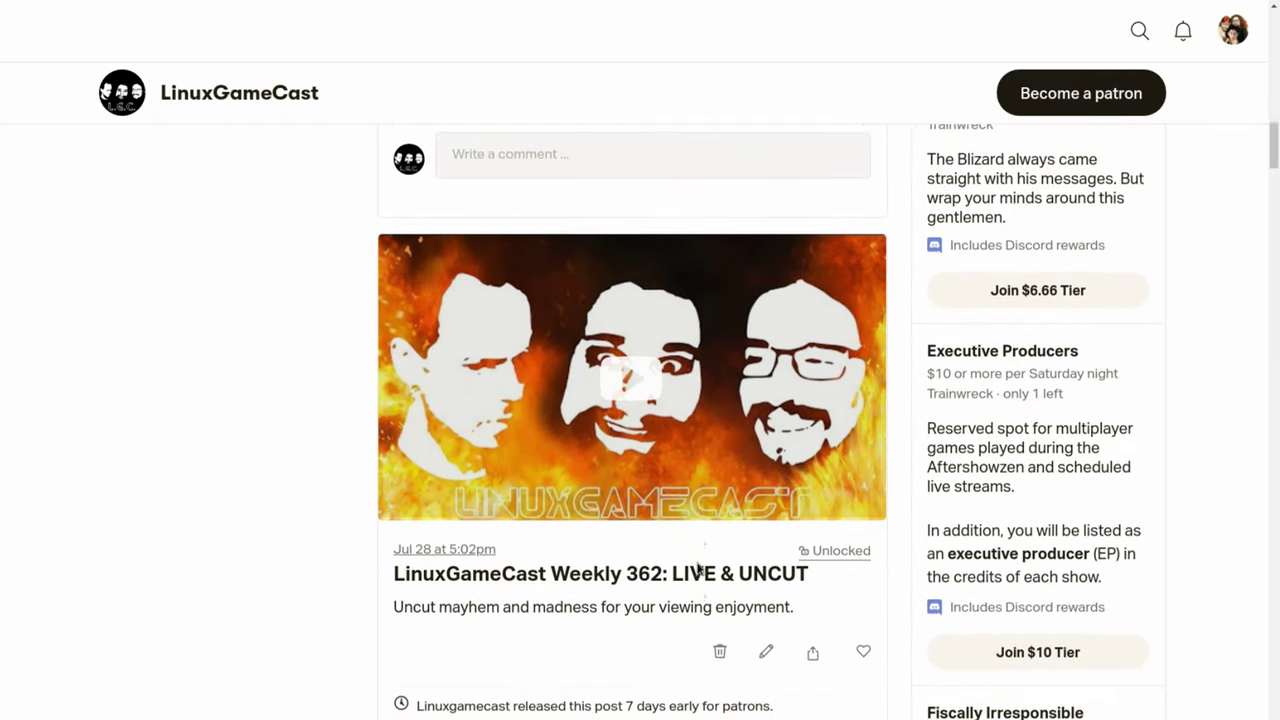
scroll(697, 568, down, 5)
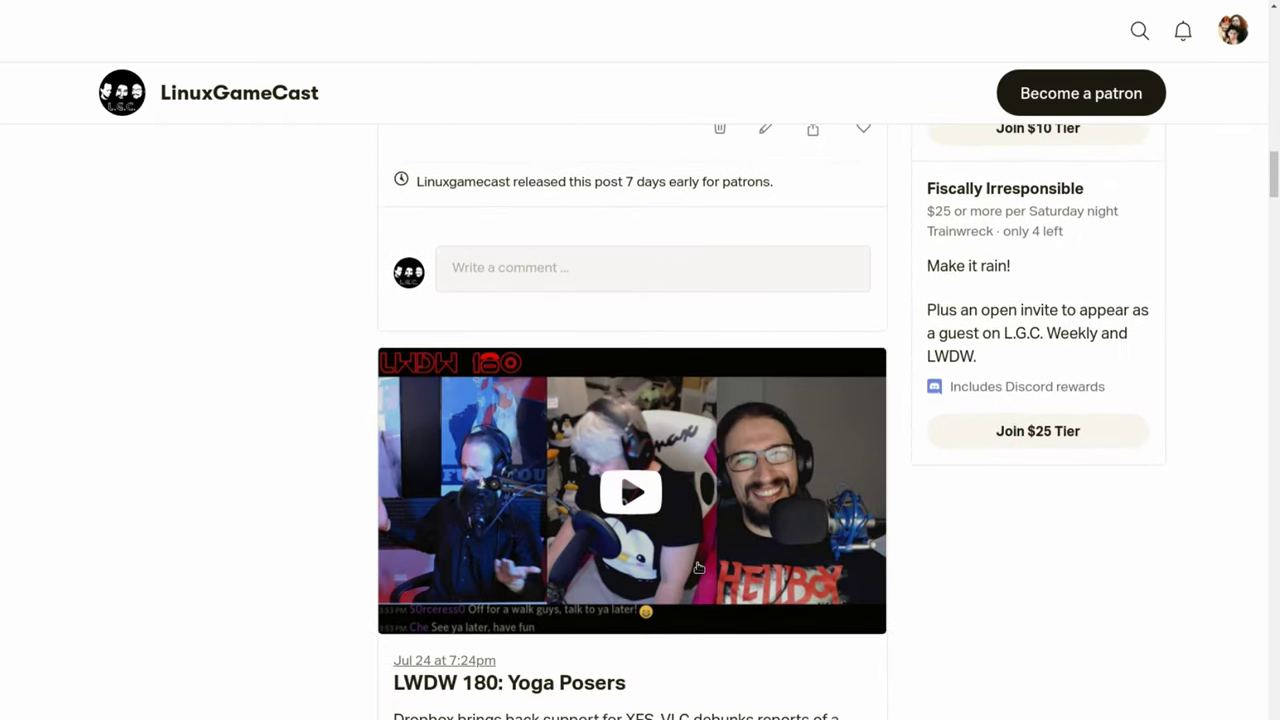
scroll(697, 568, down, 6)
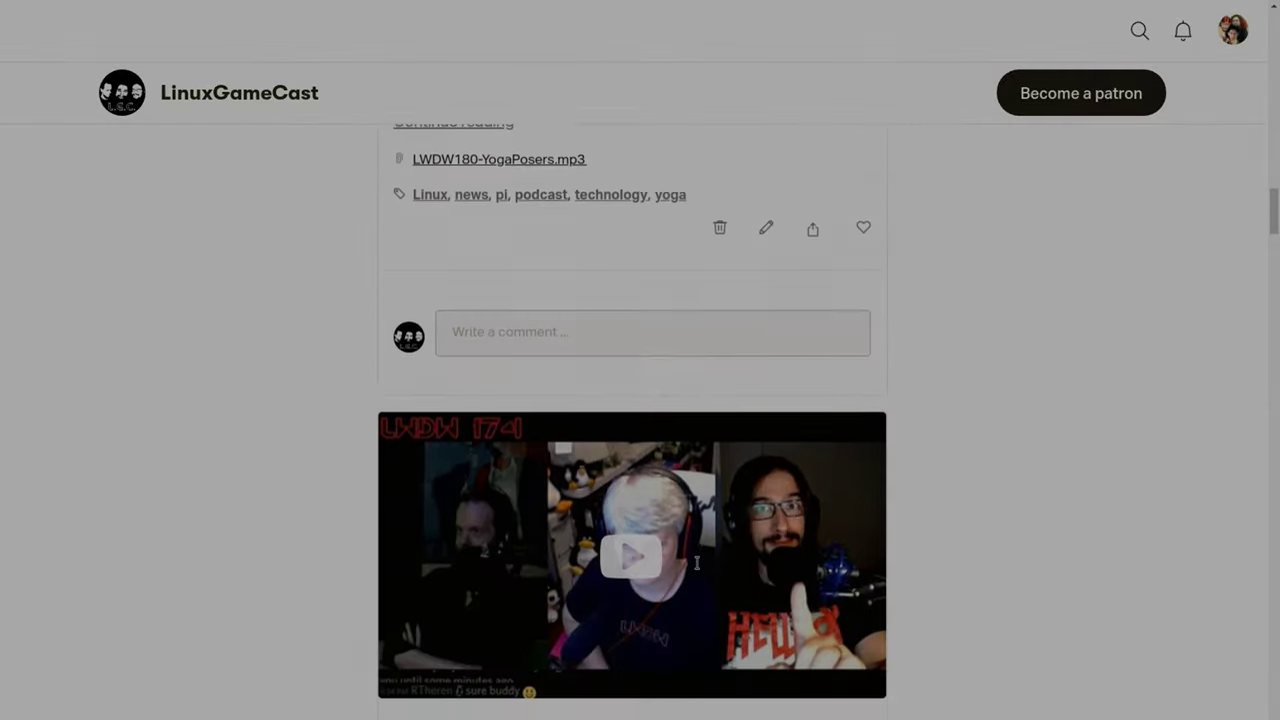
scroll(697, 563, down, 5)
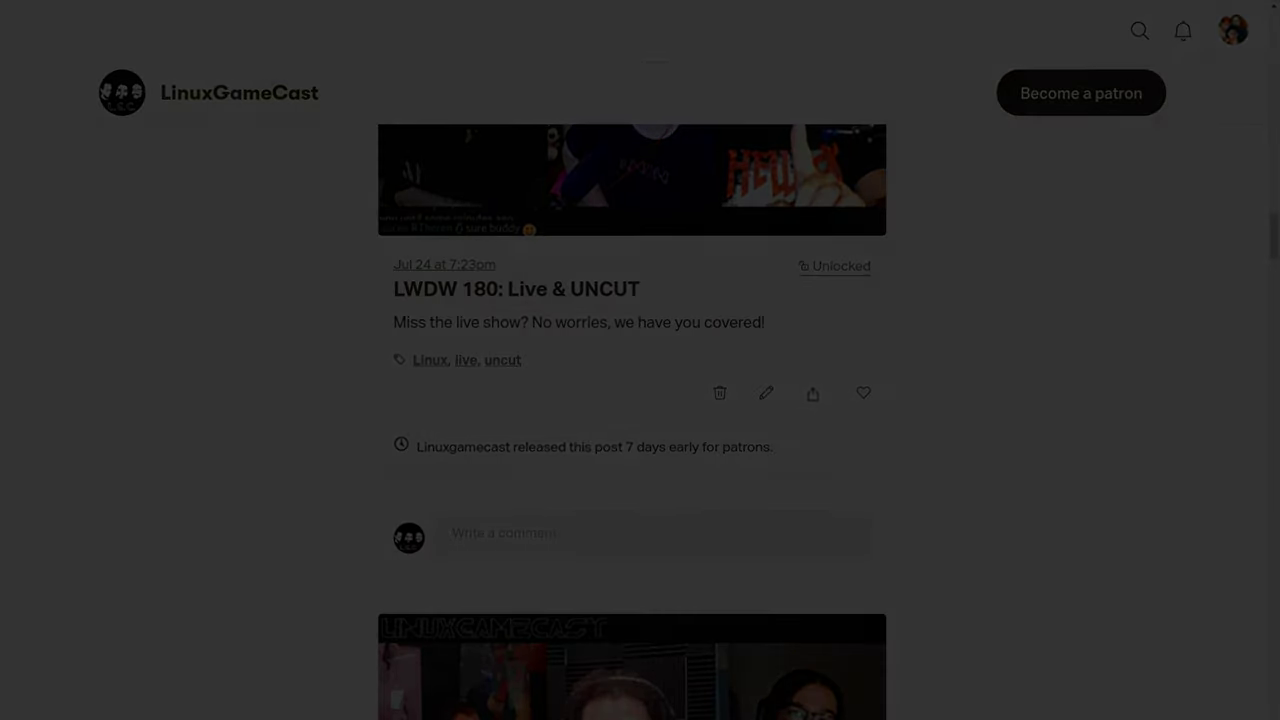